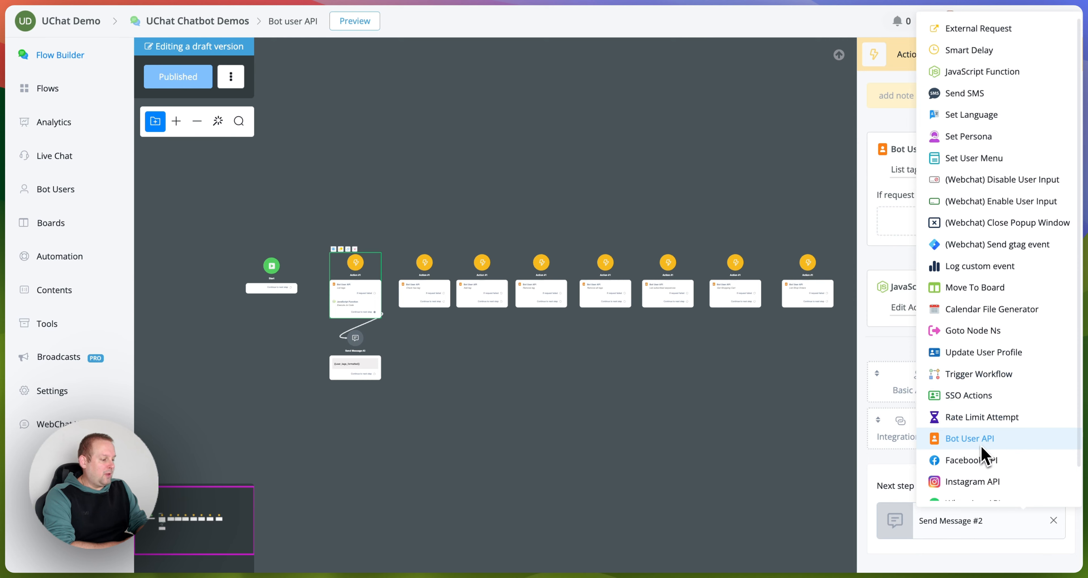
- Review the available Bot User API actions, test the List tags request with a limit of 10, and save the action
left_click(970, 439)
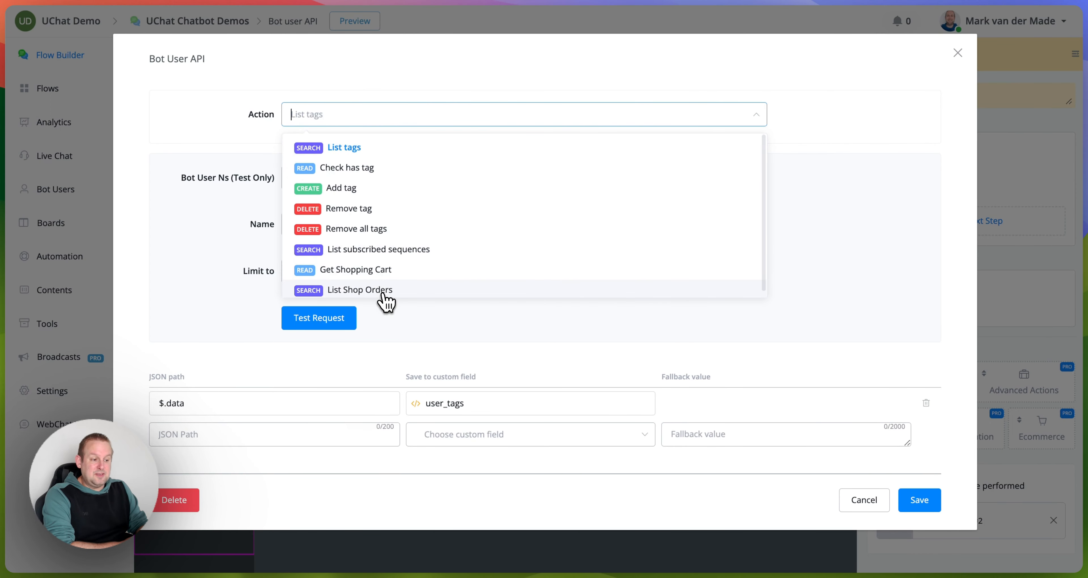
left_click(439, 155)
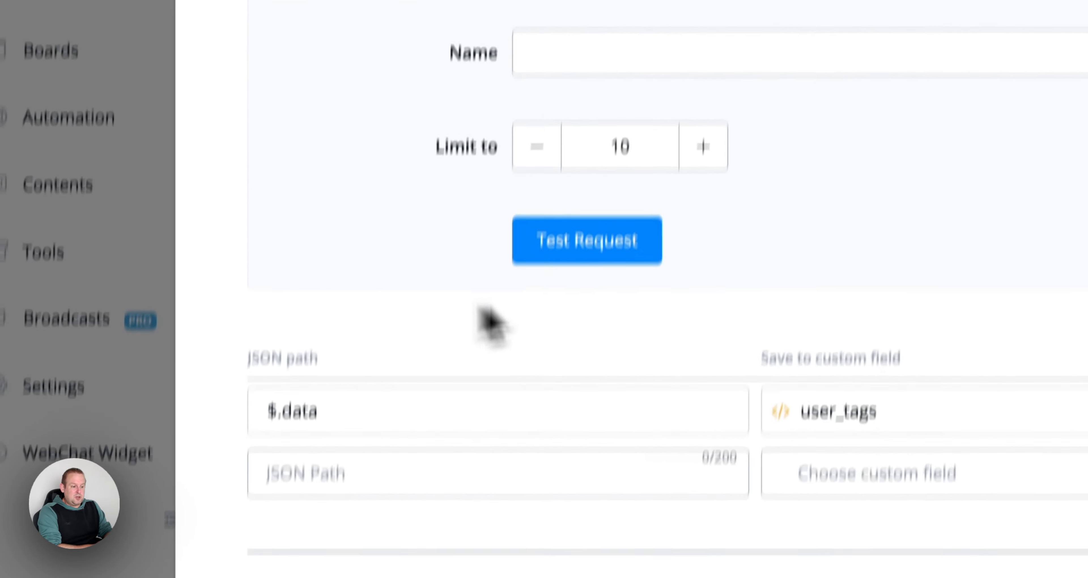
left_click(632, 250)
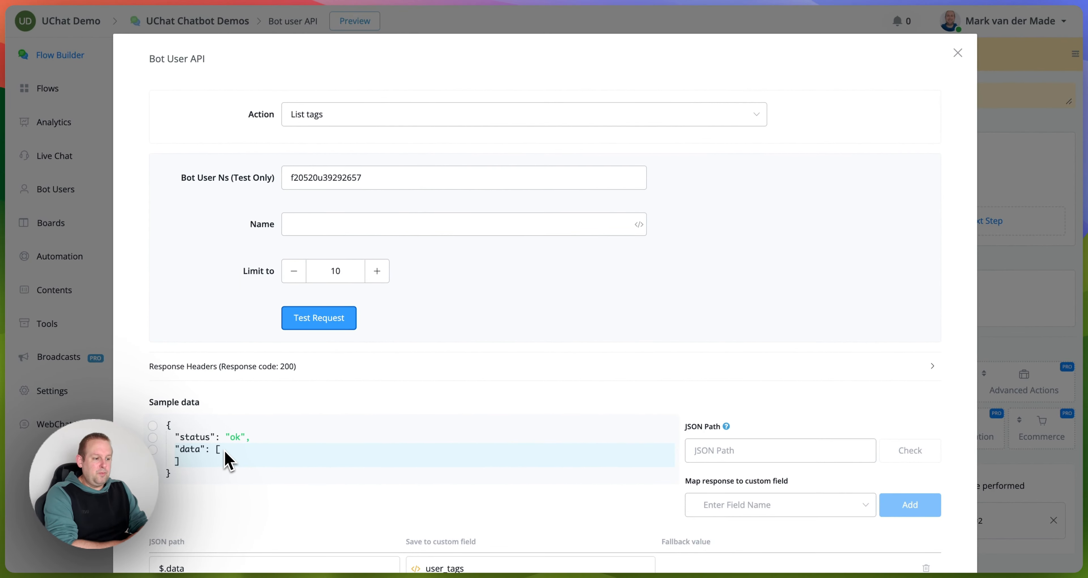
scroll(717, 302, "down", 3)
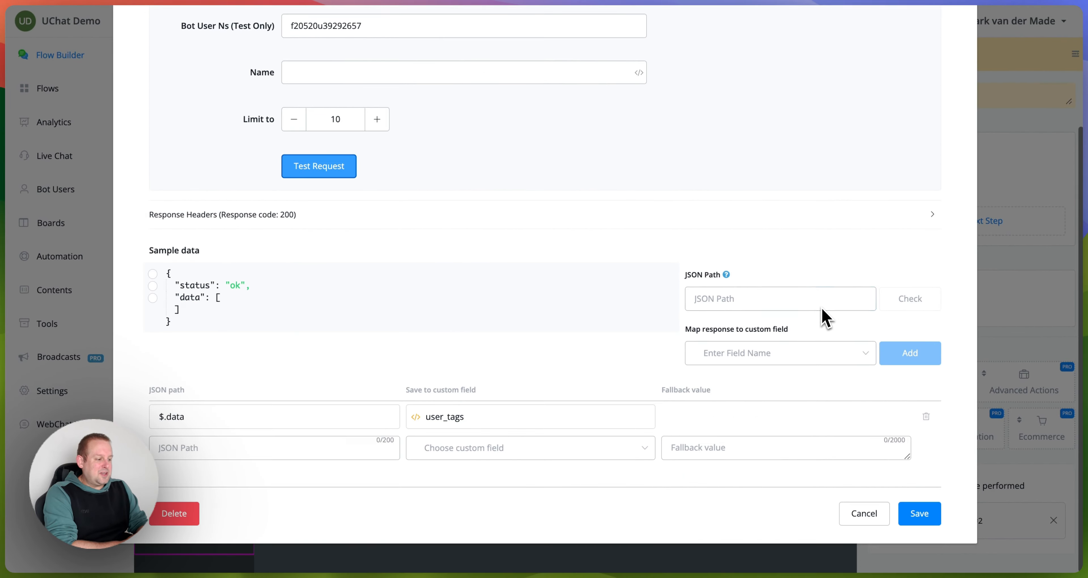
left_click(918, 513)
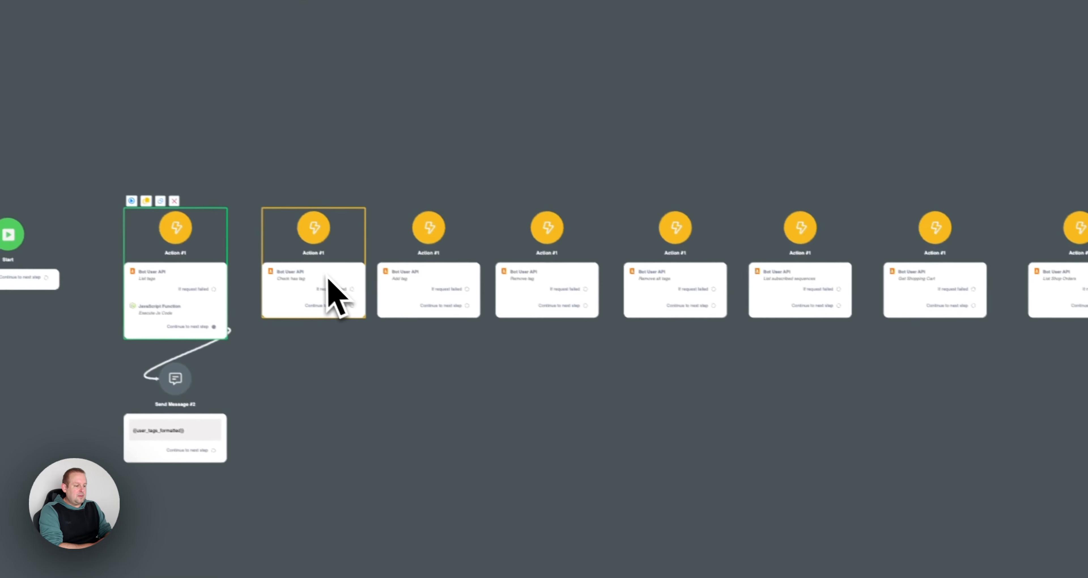
- Test the Check has tag request for tag f20520t103773 on the second action node and save it
left_click(340, 300)
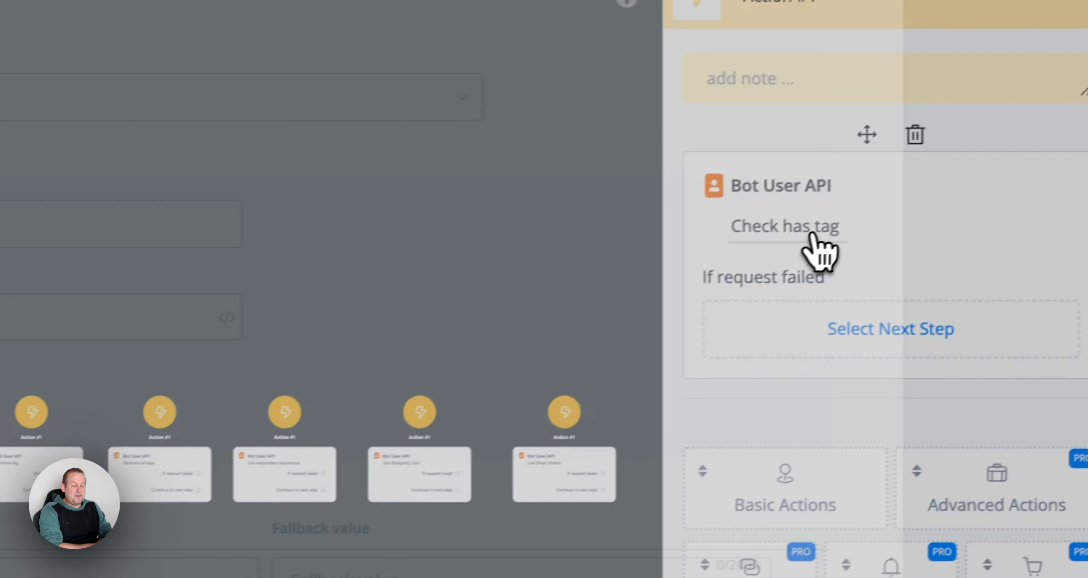
left_click(814, 239)
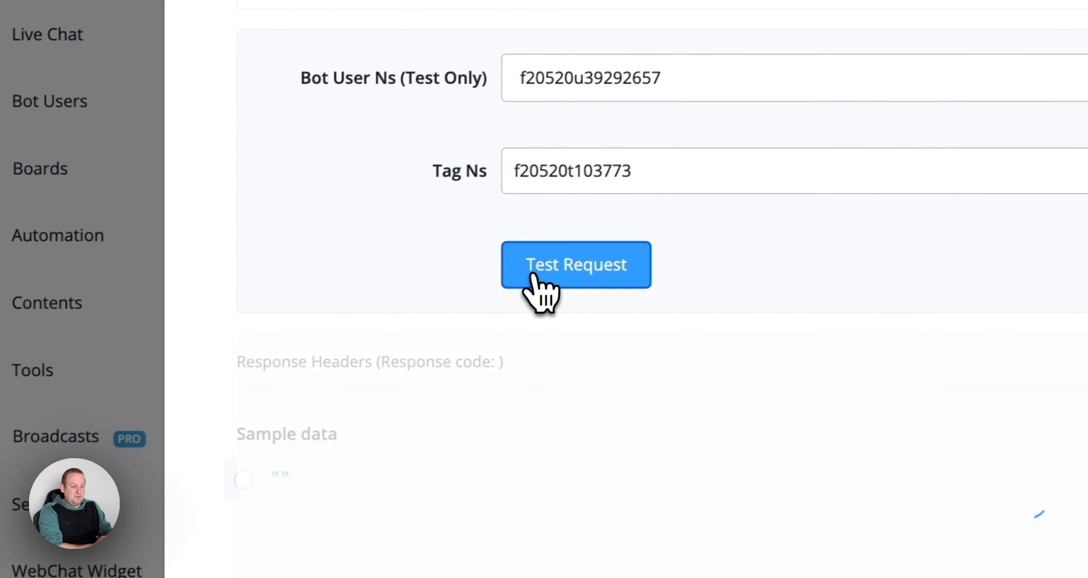
left_click(585, 259)
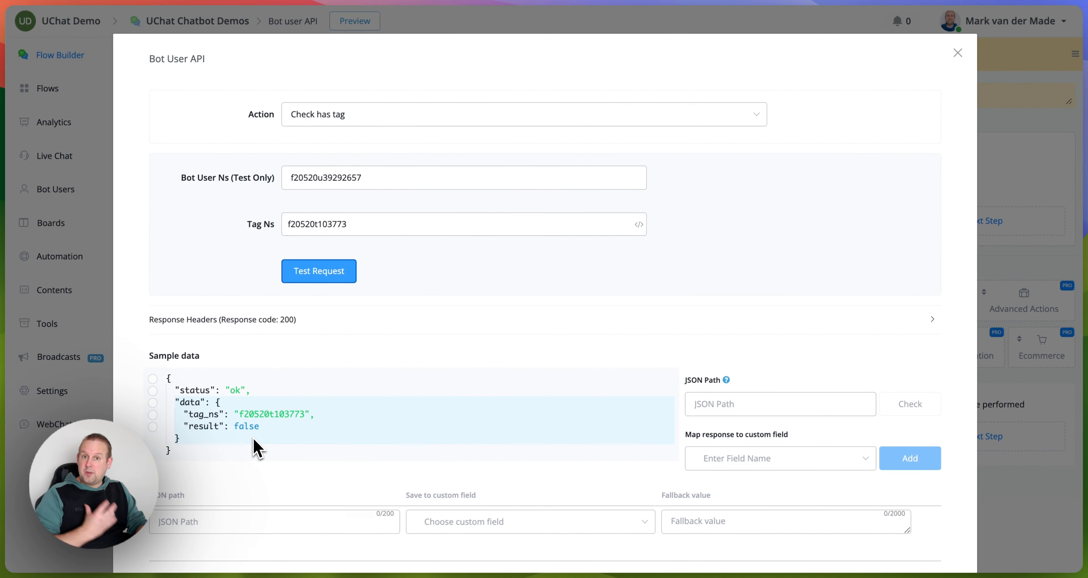
scroll(806, 413, "down", 3)
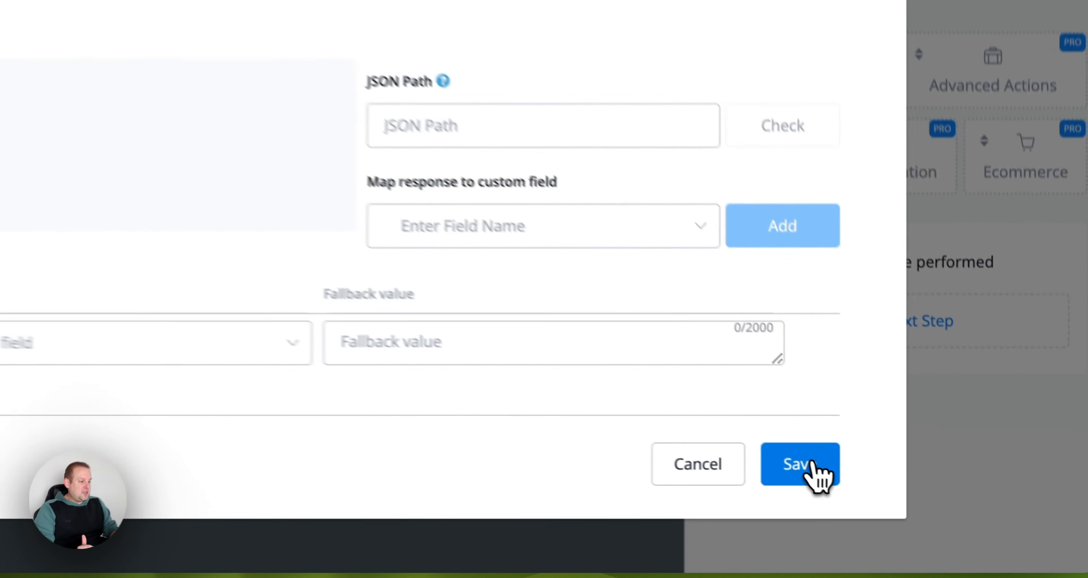
left_click(918, 513)
- Run the Add tag test request to assign tag f20520t103773 to the test bot user and save the action
left_click(240, 250)
left_click(840, 251)
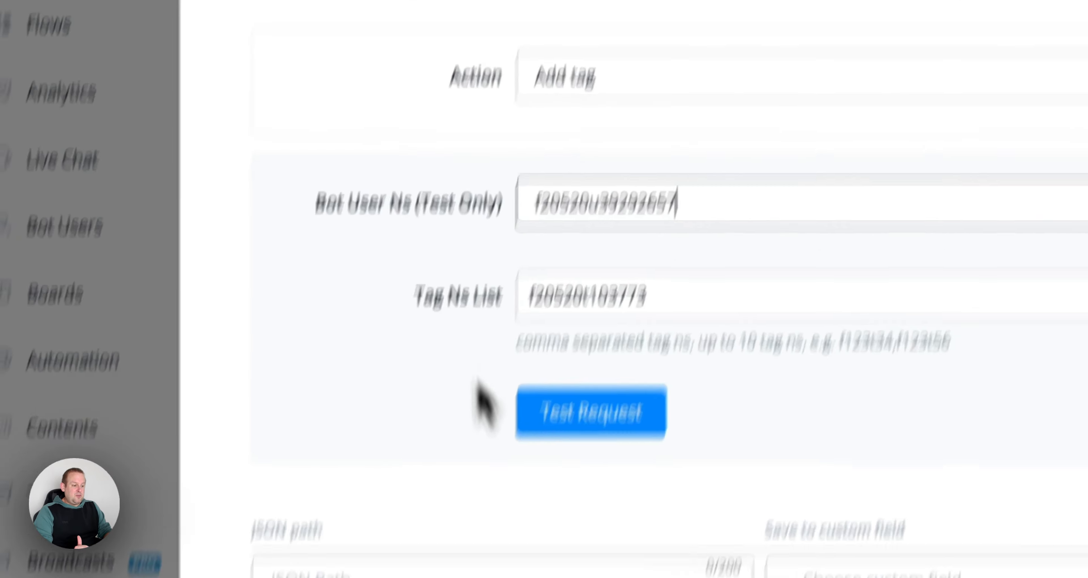
left_click(623, 186)
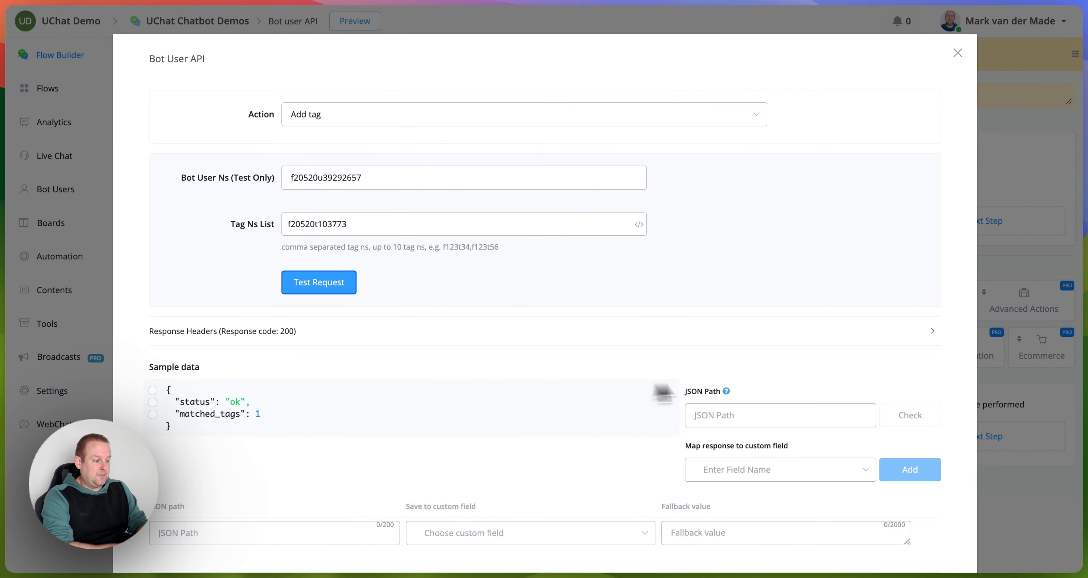
scroll(664, 393, "down", 3)
left_click(915, 512)
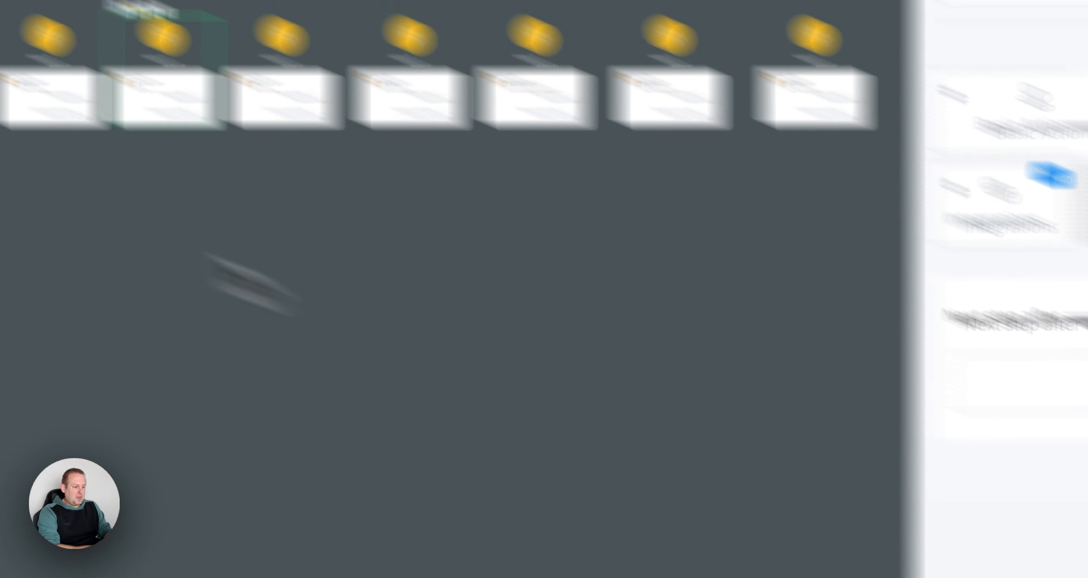
- Rerun the Check has tag test request, select the $.data.result value in its response, and save
left_click(479, 323)
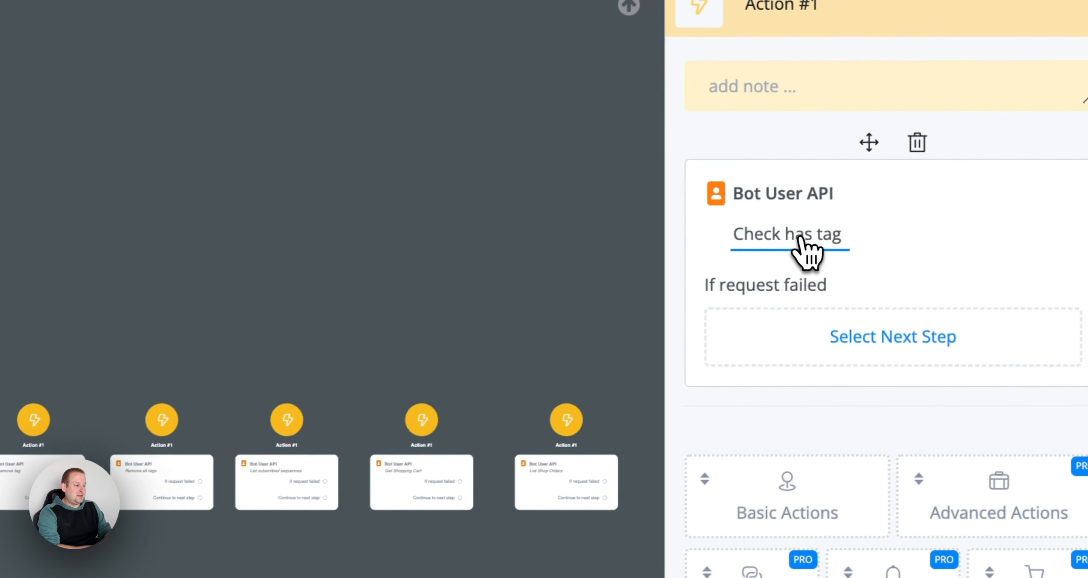
left_click(807, 249)
left_click(566, 204)
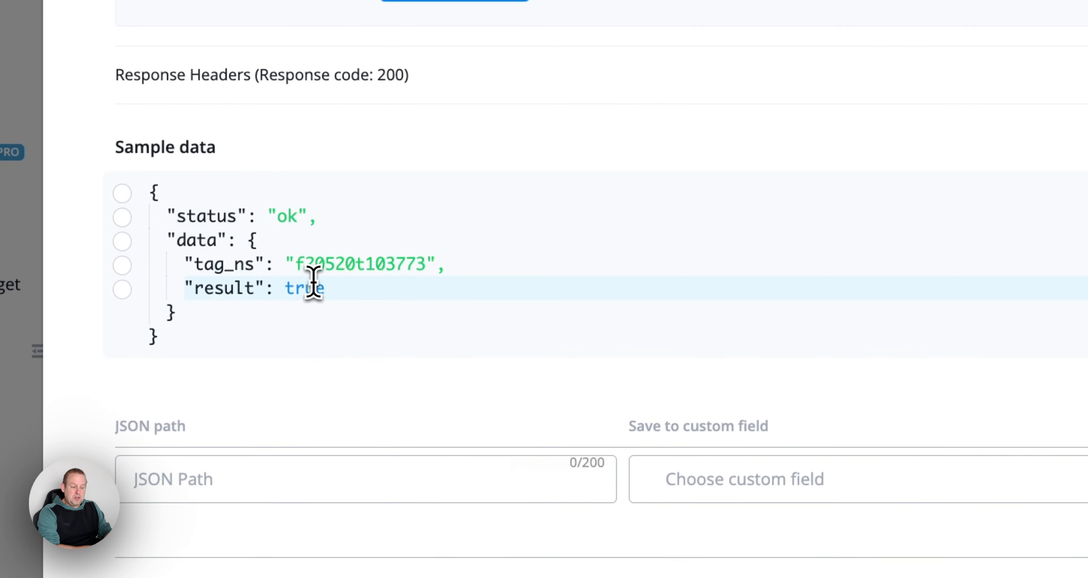
left_click(308, 290)
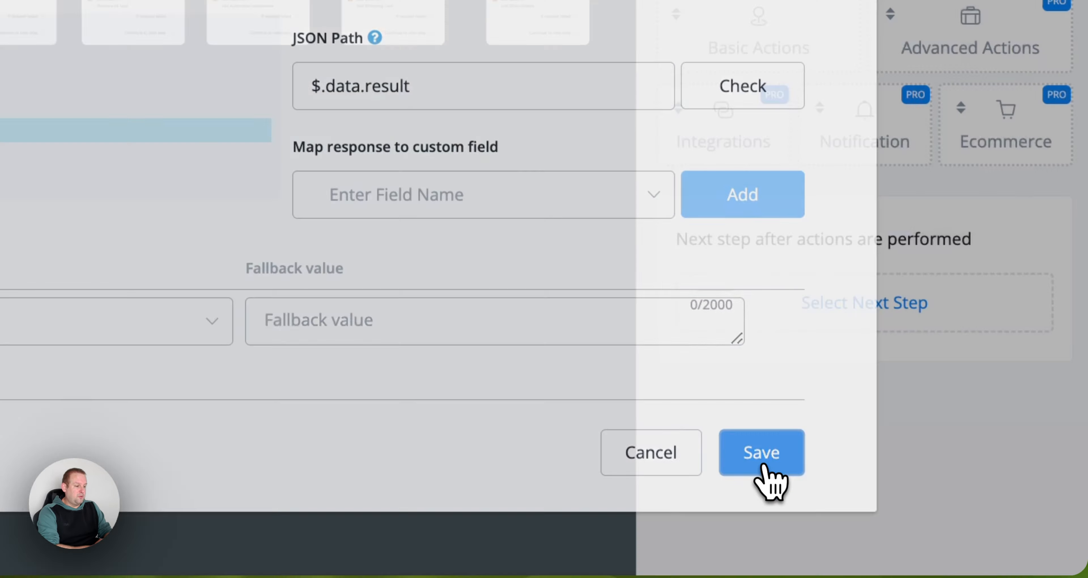
left_click(992, 570)
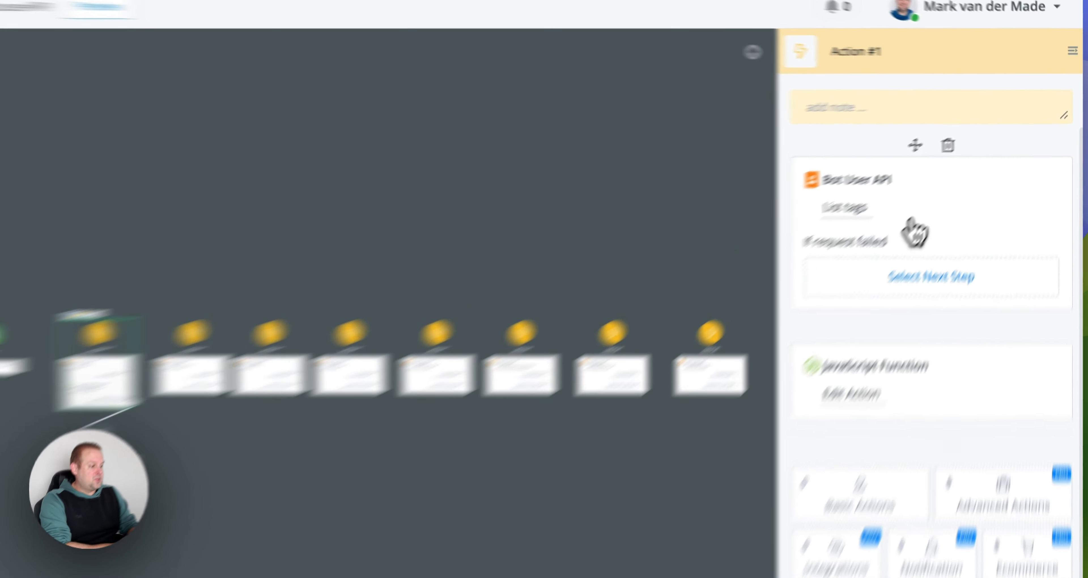
- Rerun the List tags test request on the first action node and review the returned tag data
left_click(906, 170)
left_click(279, 448)
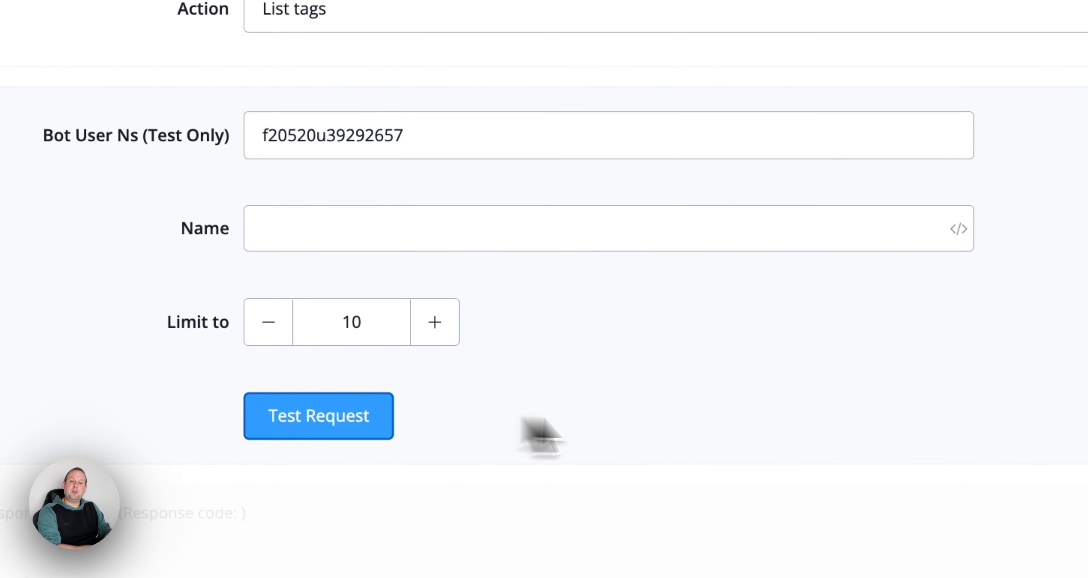
scroll(728, 450, "down", 10)
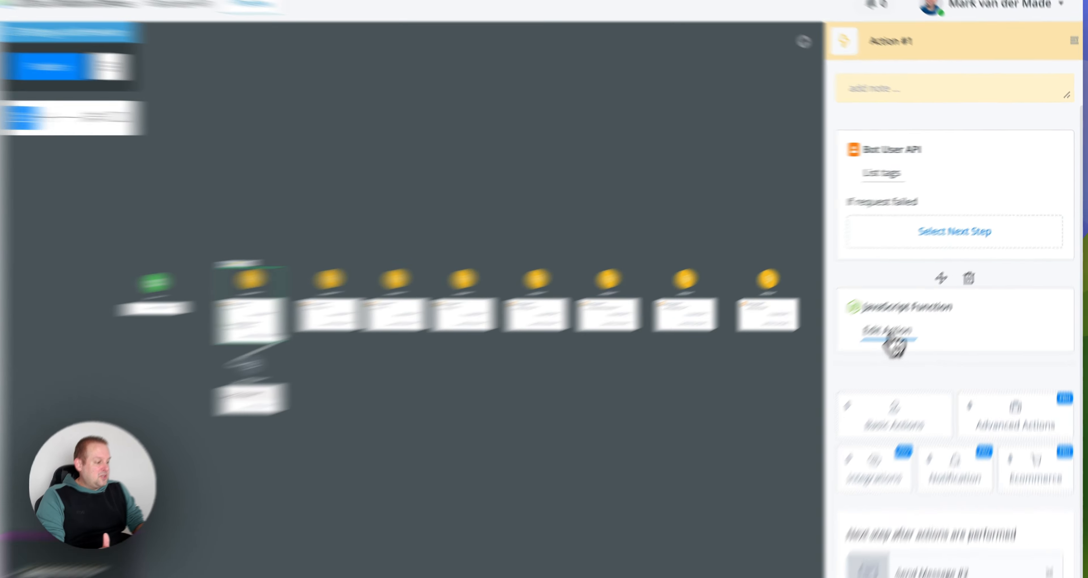
- Examine the JavaScript function's userTags parameter, its JSON test value, and the code that parses it and extracts the tag names
left_click(913, 322)
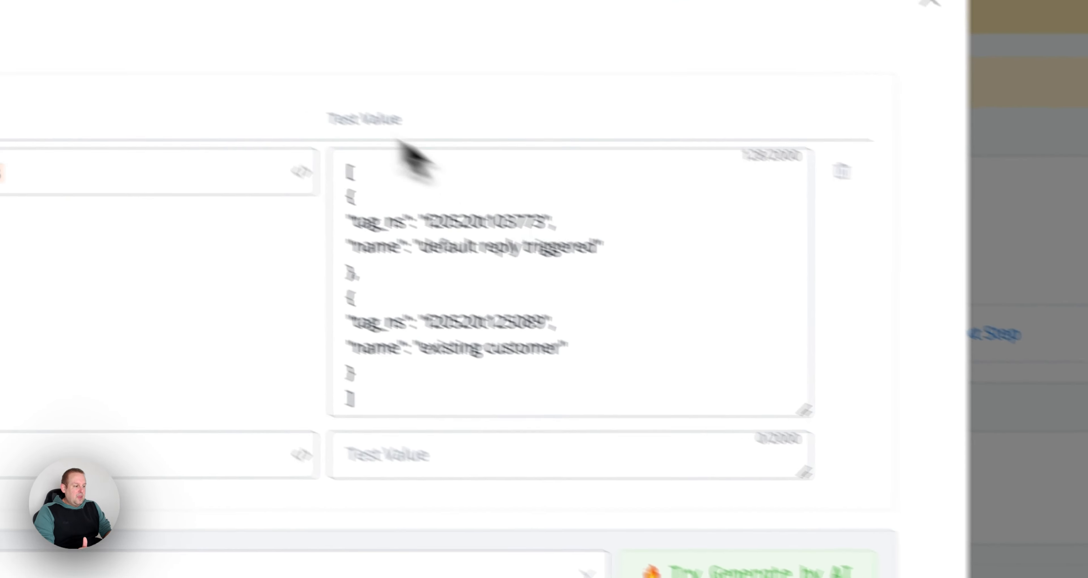
left_click_drag(459, 193, 511, 431)
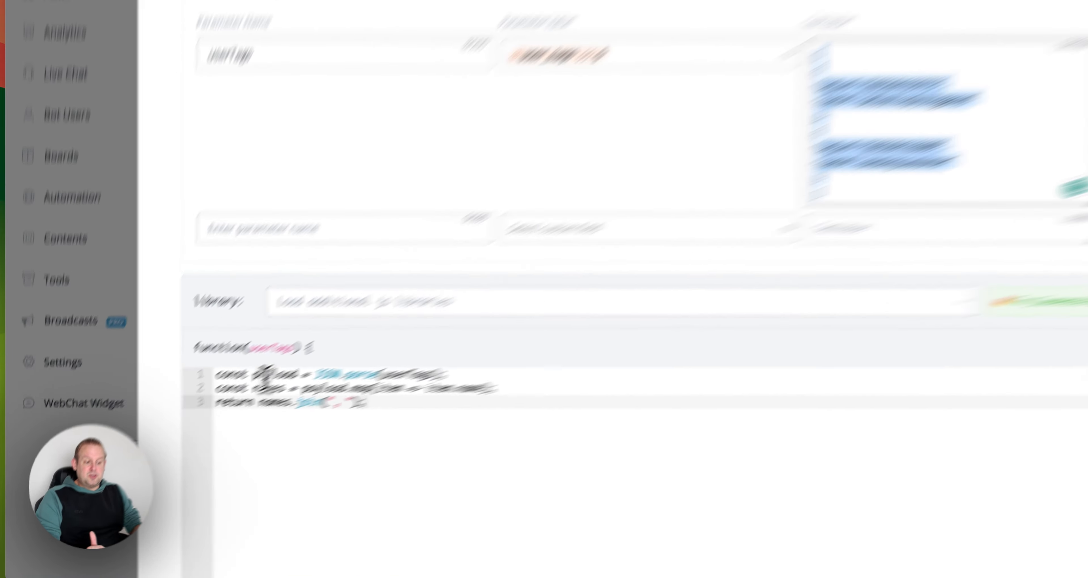
left_click(215, 402)
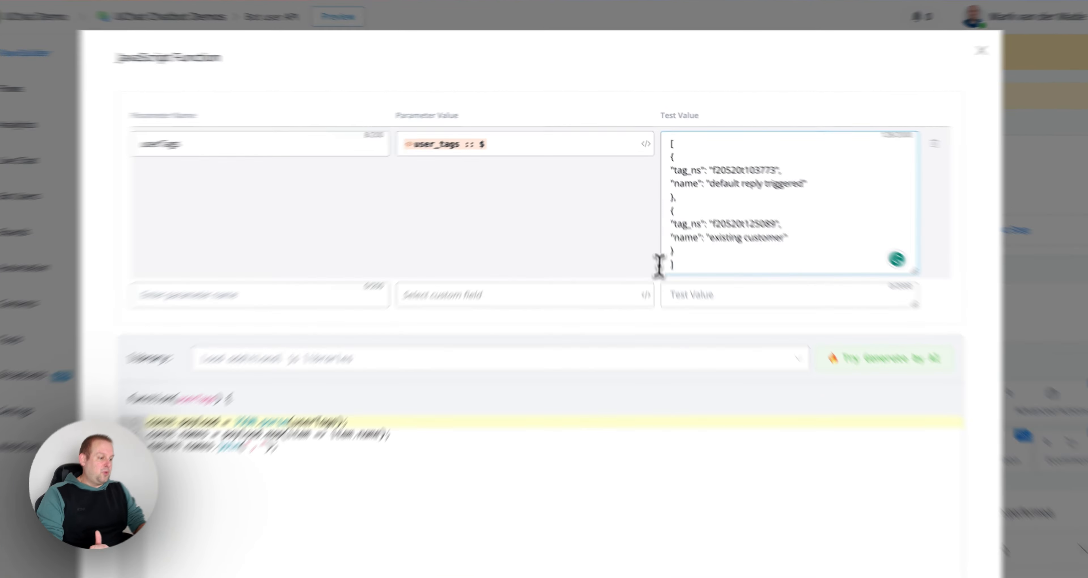
left_click_drag(659, 250, 676, 137)
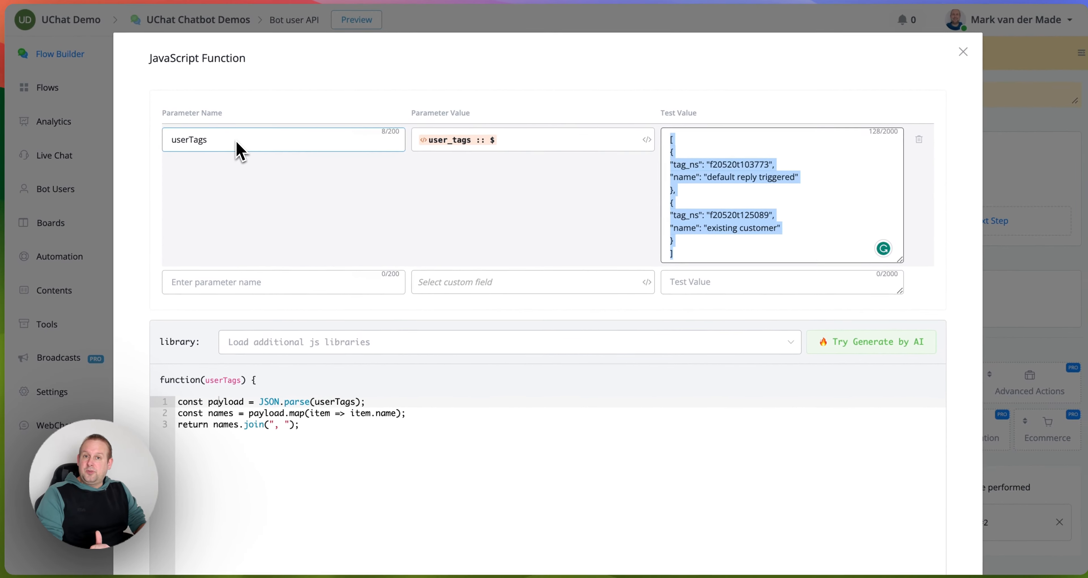
double_click(335, 402)
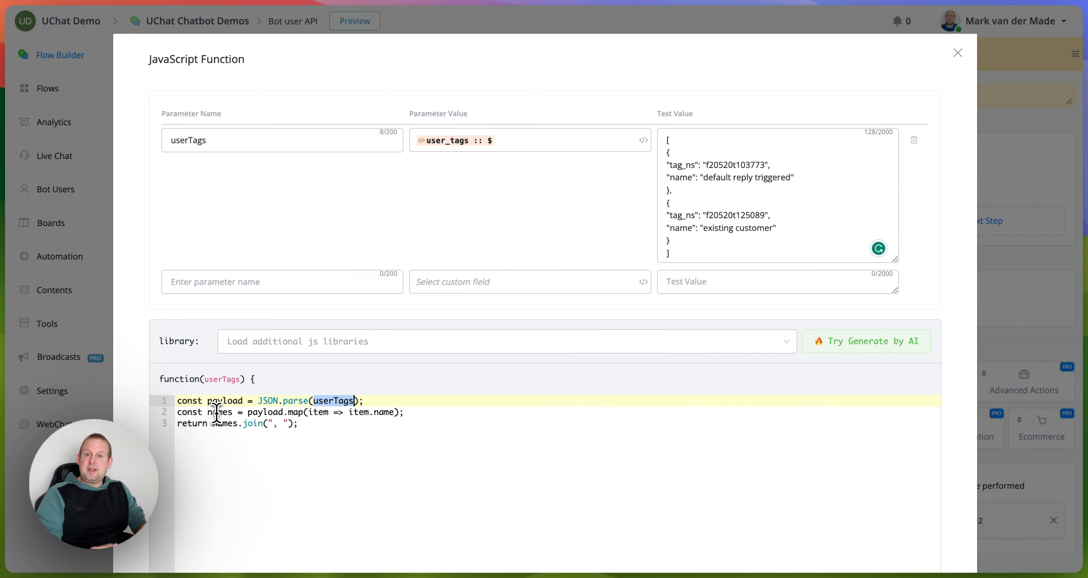
left_click(286, 320)
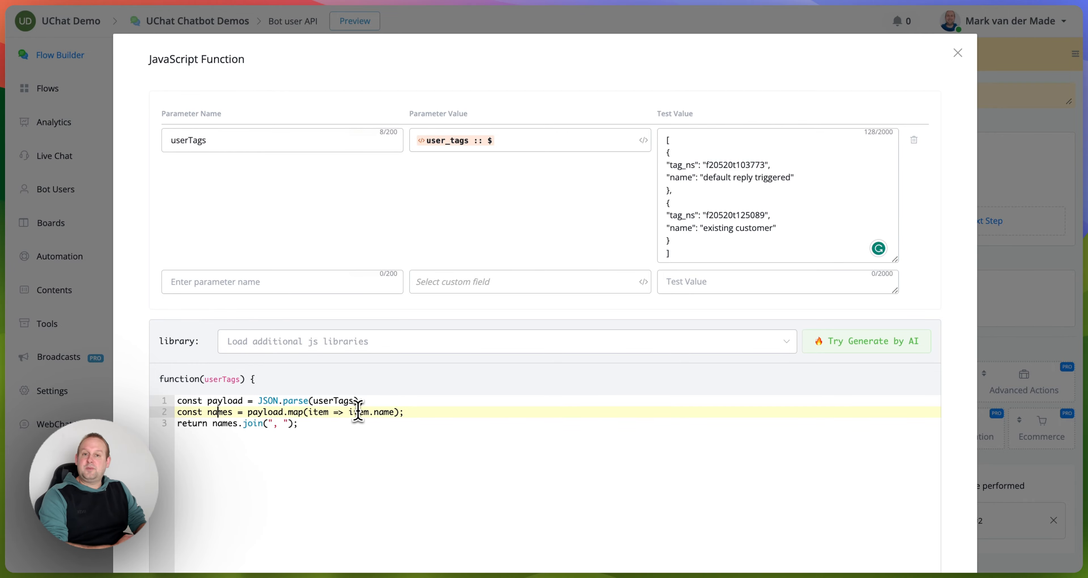
triple_click(673, 180)
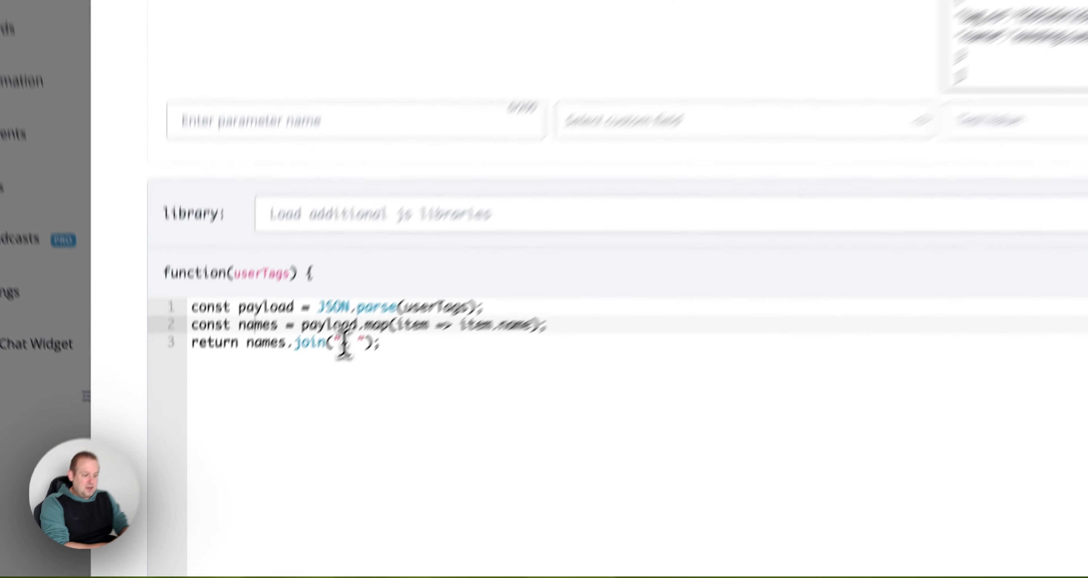
- Test the JavaScript function that joins tag names with a comma separator and compare its result with the test value
left_click(267, 425)
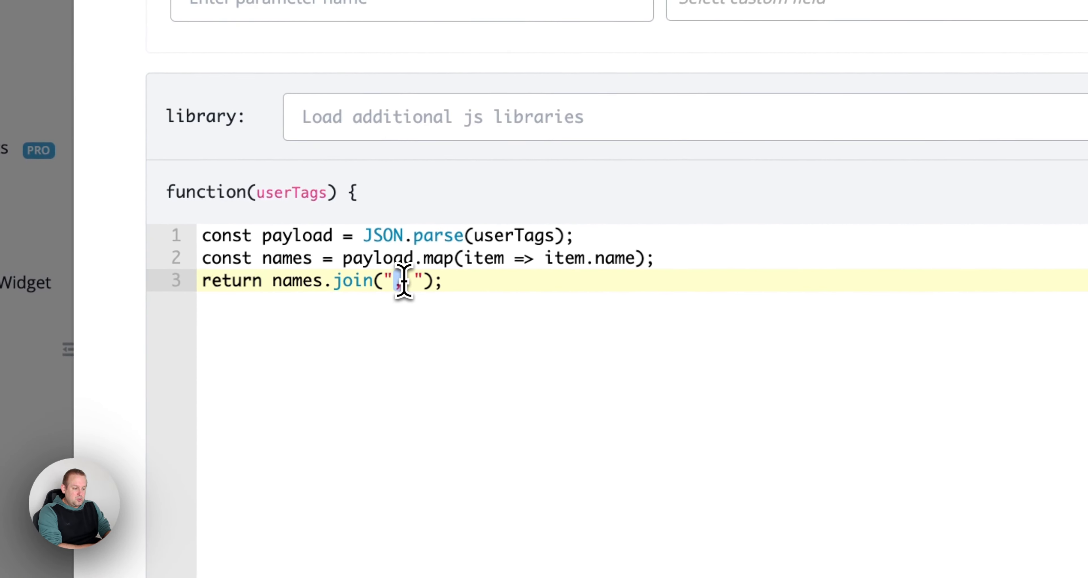
left_click_drag(273, 425, 280, 425)
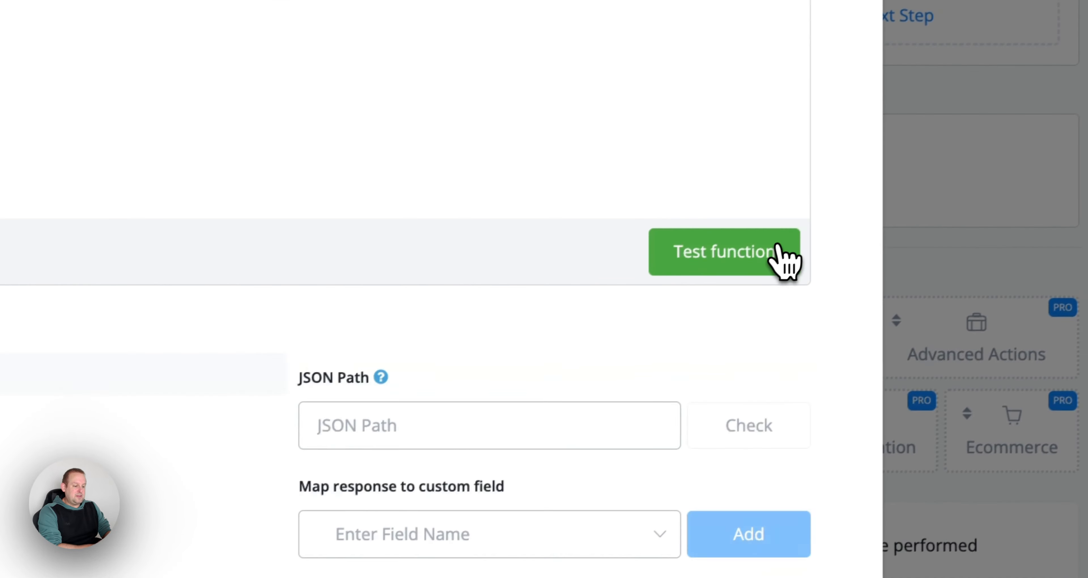
left_click(781, 260)
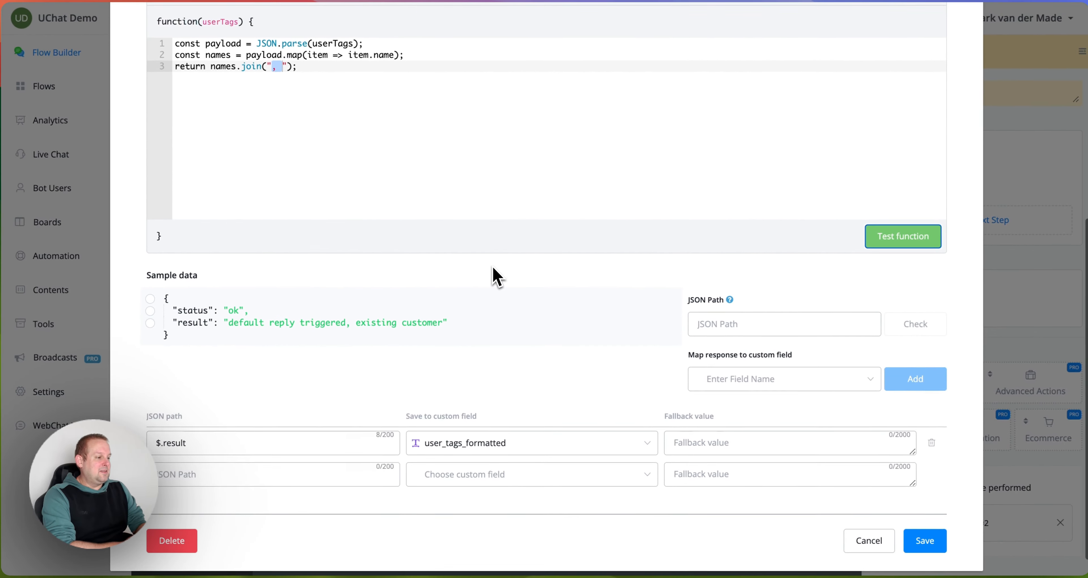
scroll(514, 260, "up", 10)
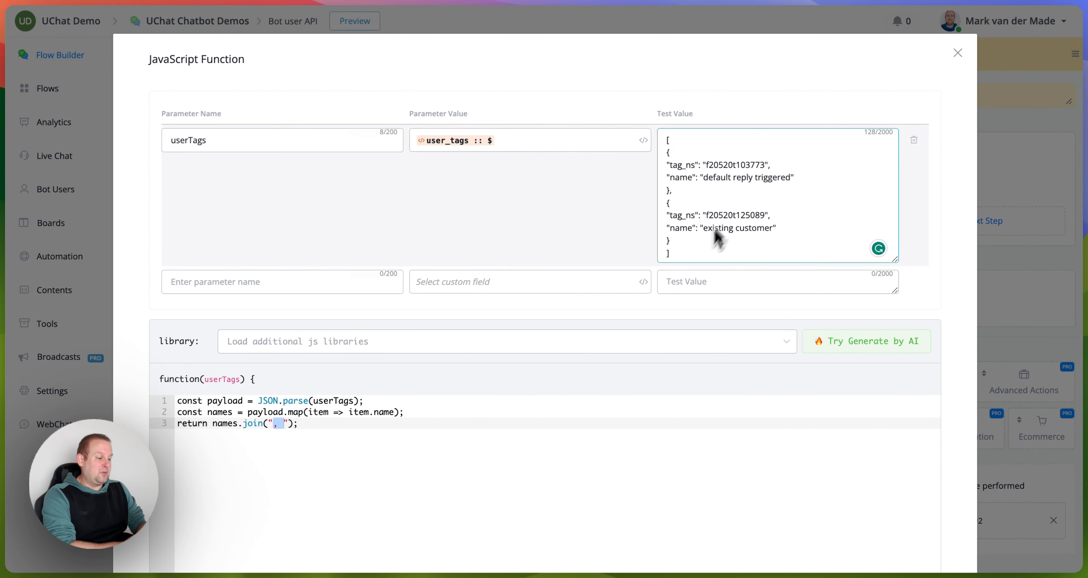
scroll(691, 277, "down", 10)
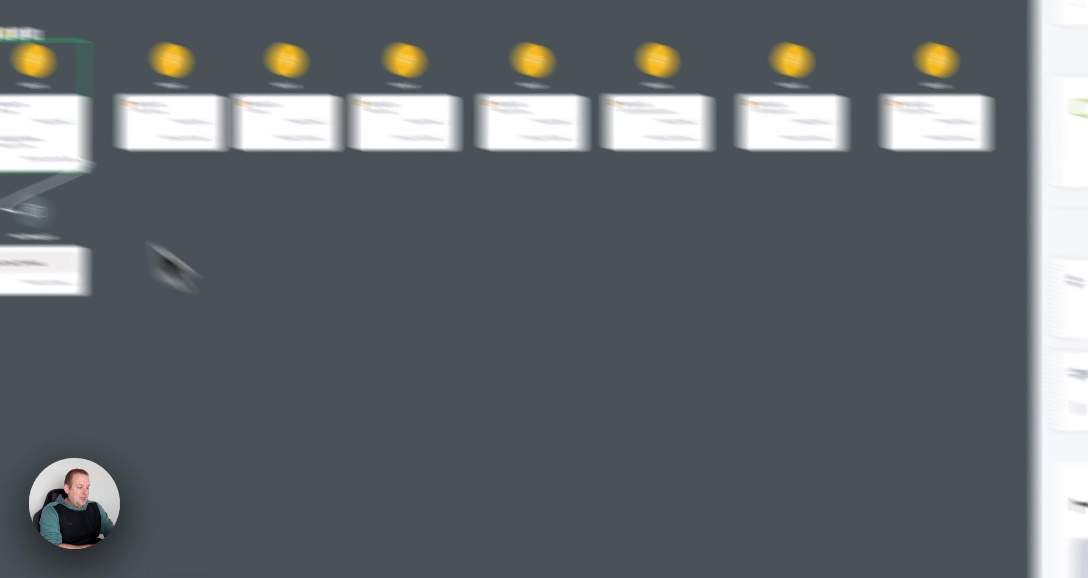
- Run the Remove tag action's test request for the tag ns f20520t103773 and save the action
left_click(414, 186)
left_click(564, 183)
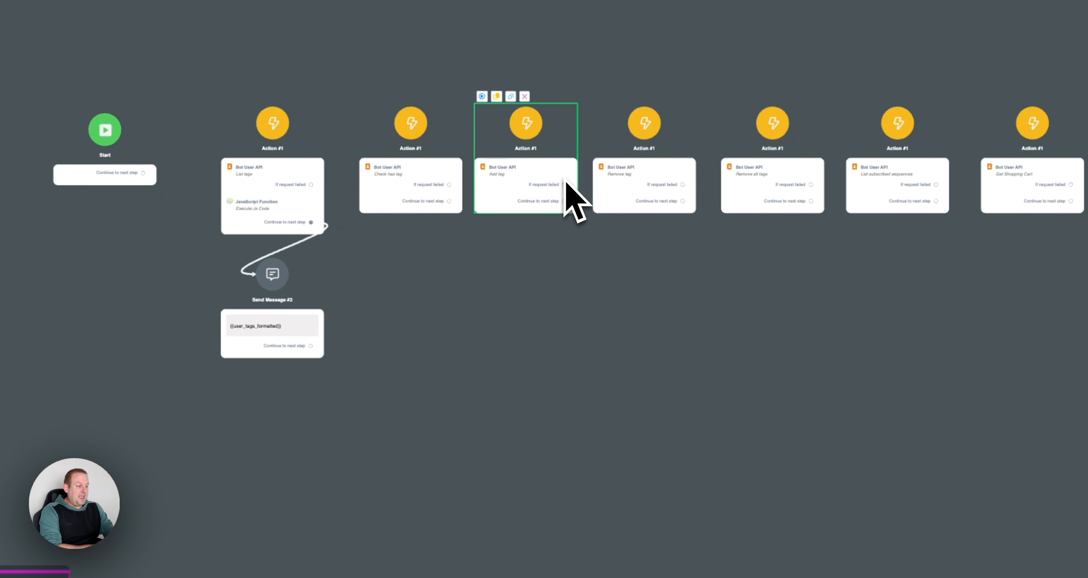
left_click(653, 184)
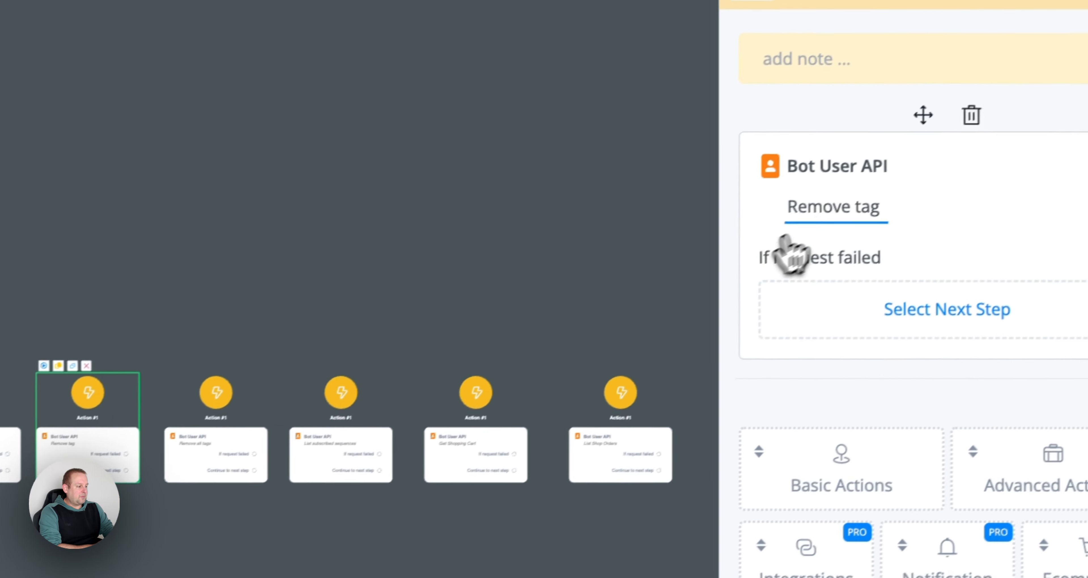
left_click(785, 253)
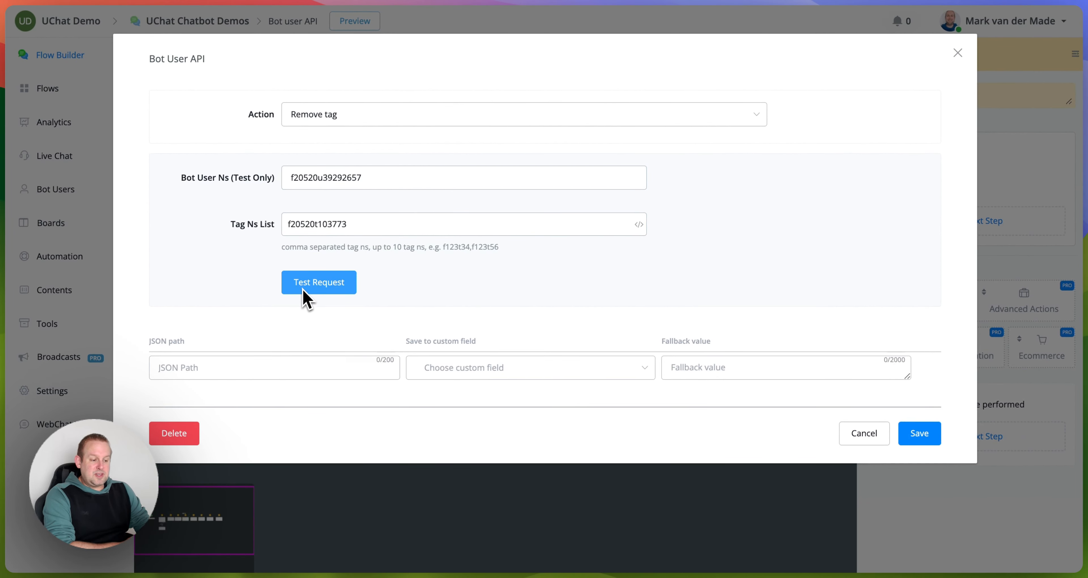
left_click(386, 224)
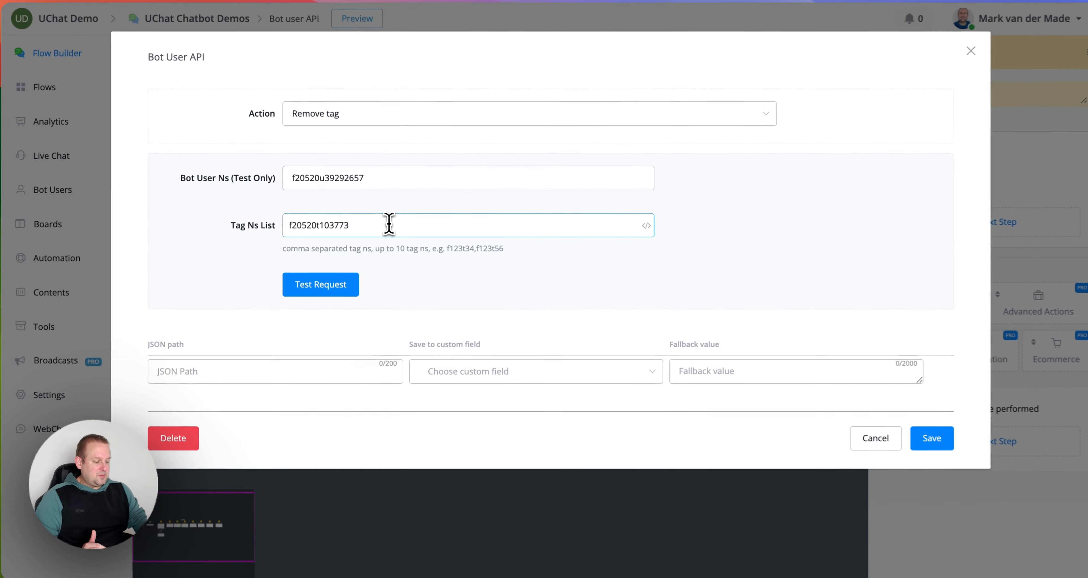
type(",")
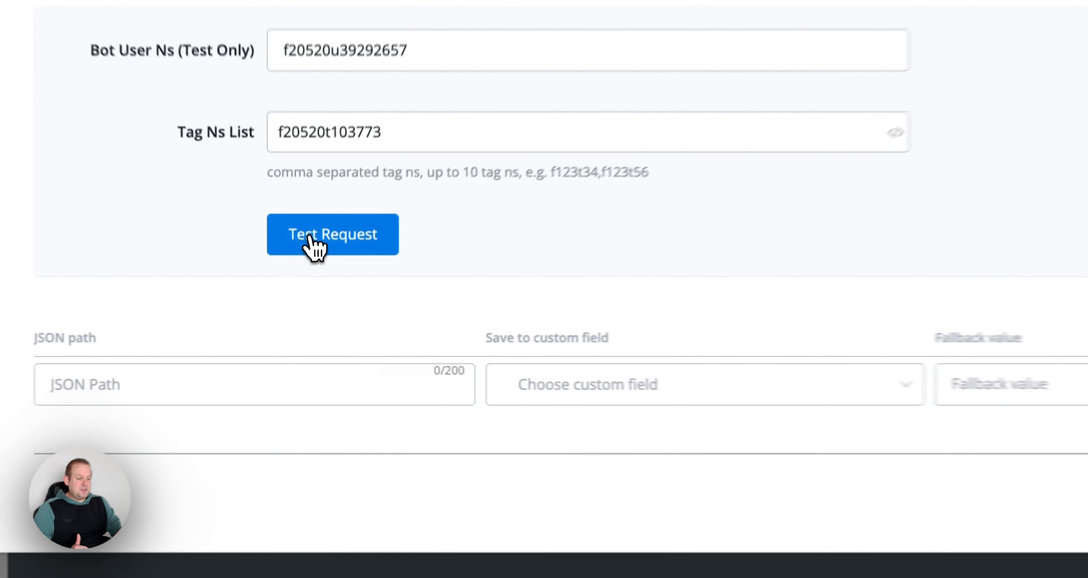
left_click(308, 287)
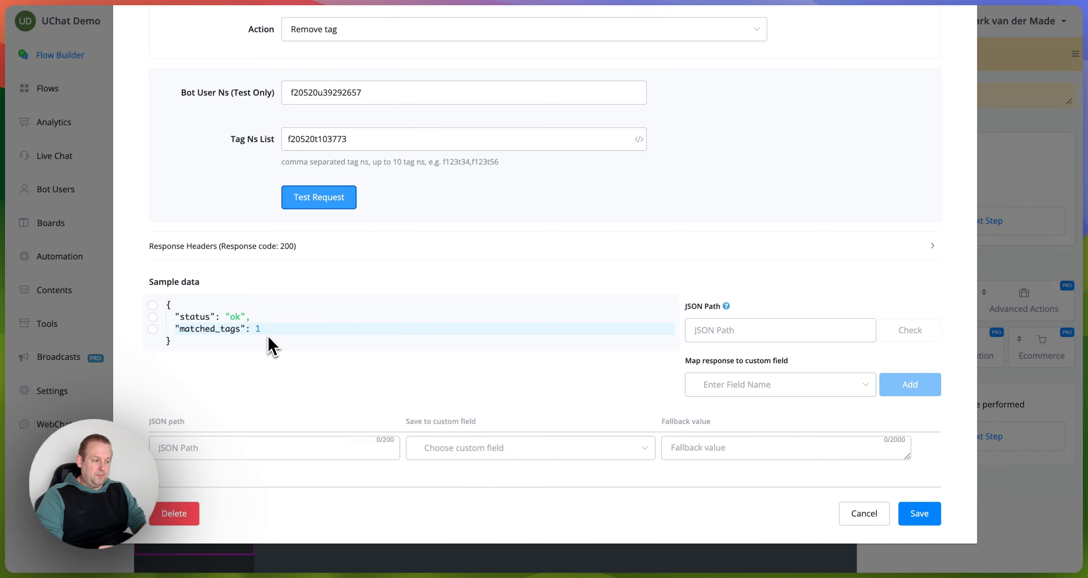
left_click(919, 514)
- Examine the Remove all tags action's settings and close them without running the test request
left_click(536, 272)
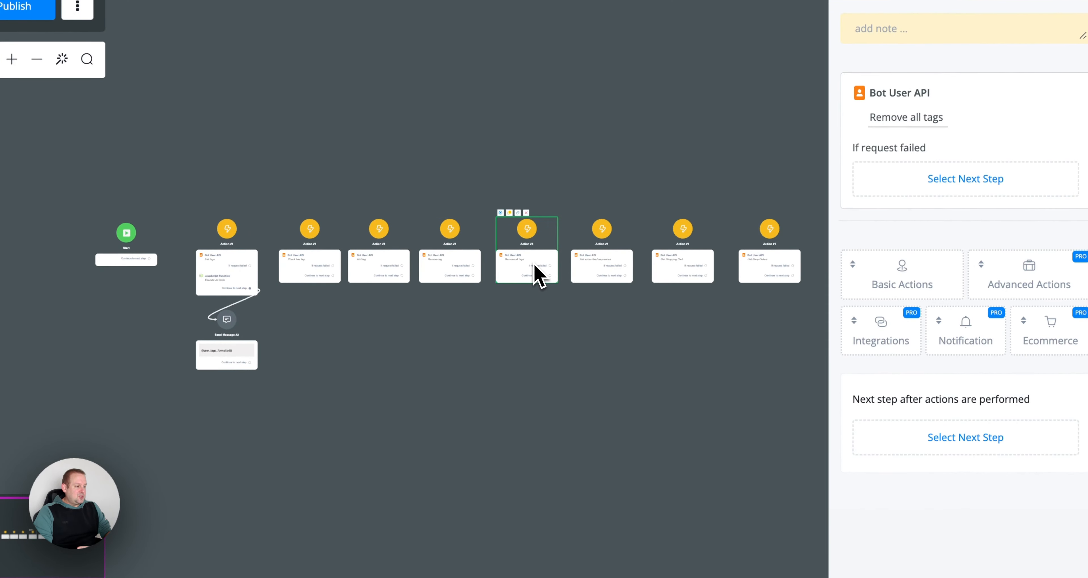
left_click(909, 118)
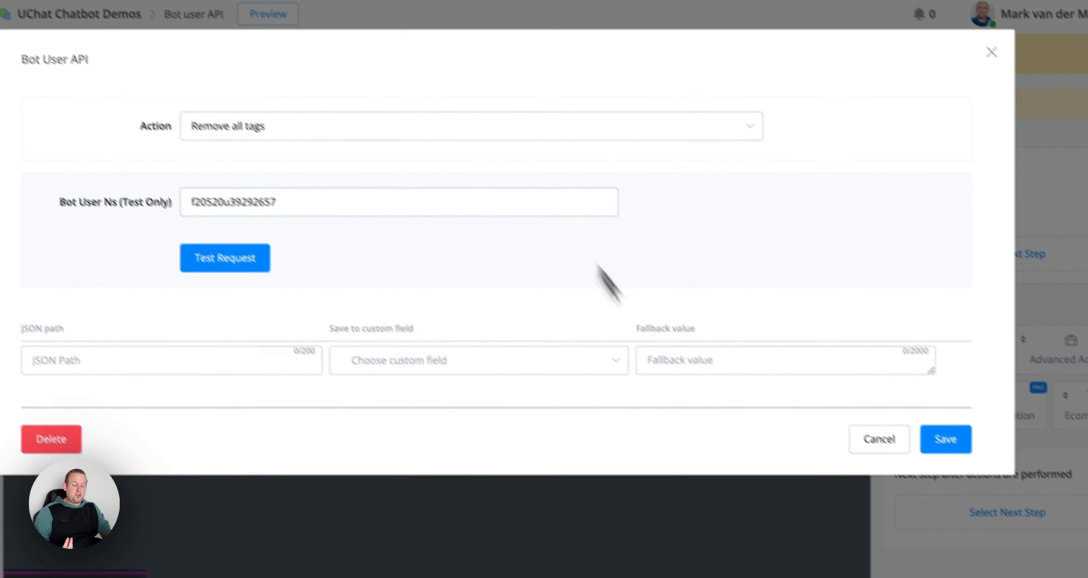
left_click(863, 449)
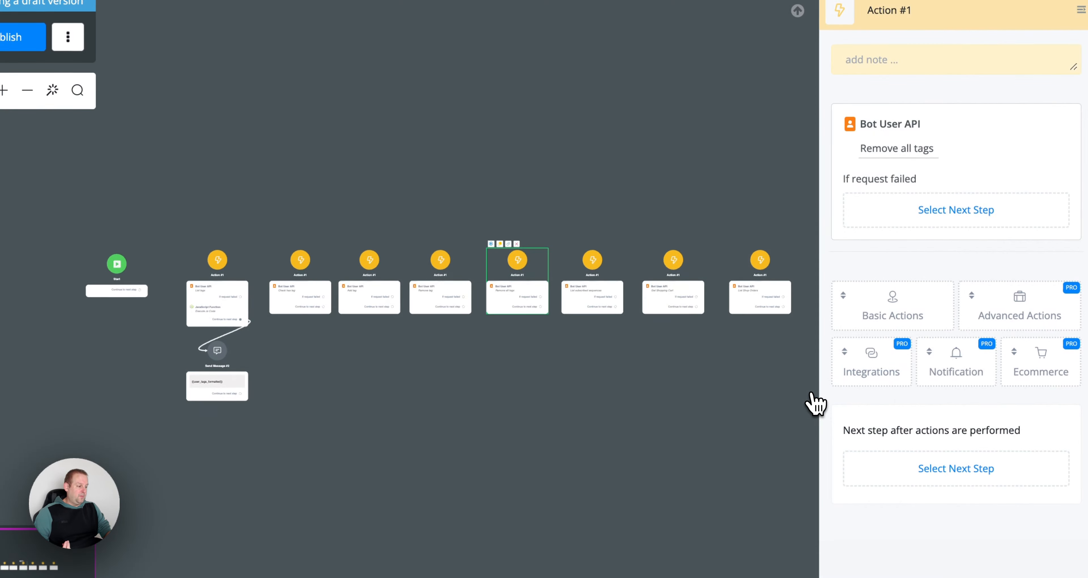
- Run the List subscribed sequences test request with a limit of 10 and bring up its sample data
left_click(576, 287)
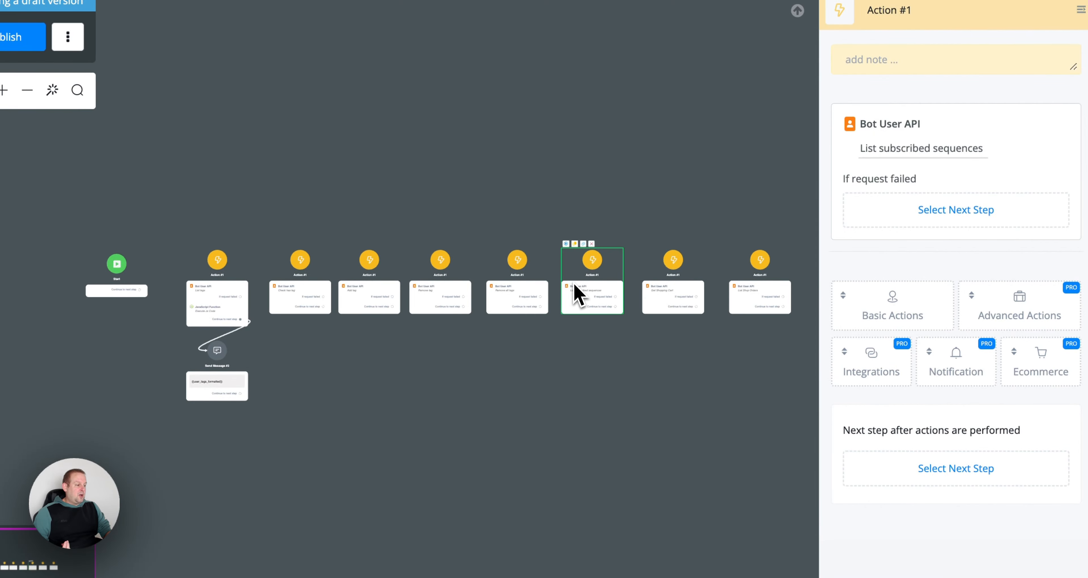
left_click(920, 154)
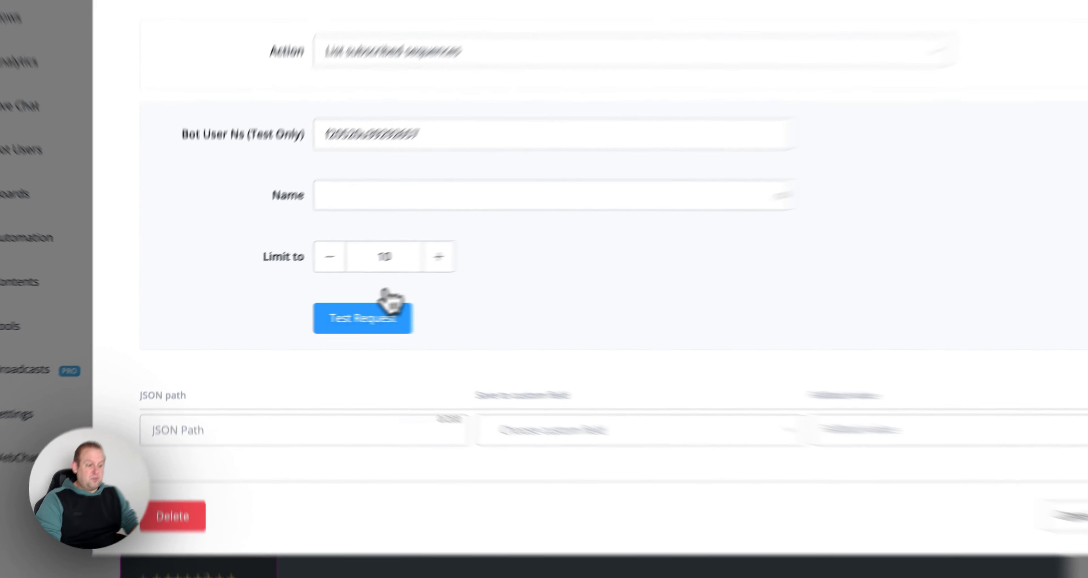
left_click(318, 318)
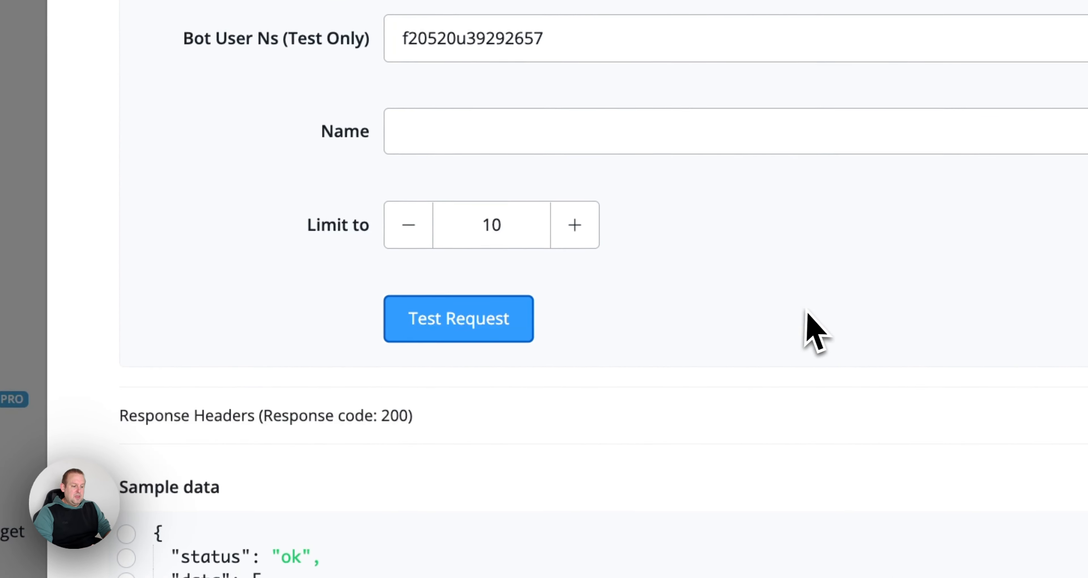
scroll(495, 323, "down", 3)
- Select the sequence_ns, data and $.data[0].name entries in the subscribed sequences response, and close the action's settings
left_click(152, 338)
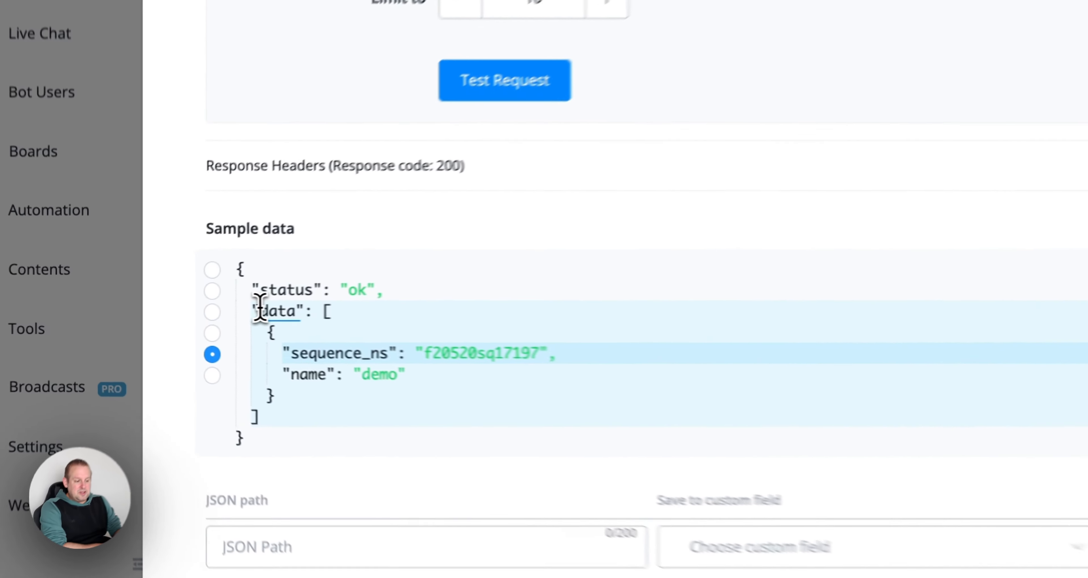
left_click_drag(180, 313, 239, 350)
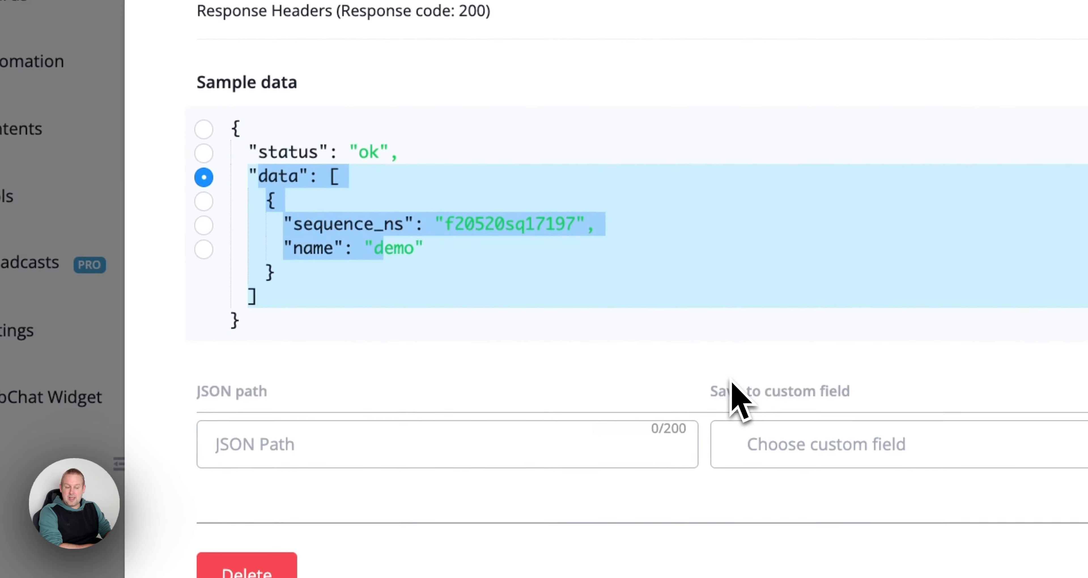
left_click(395, 282)
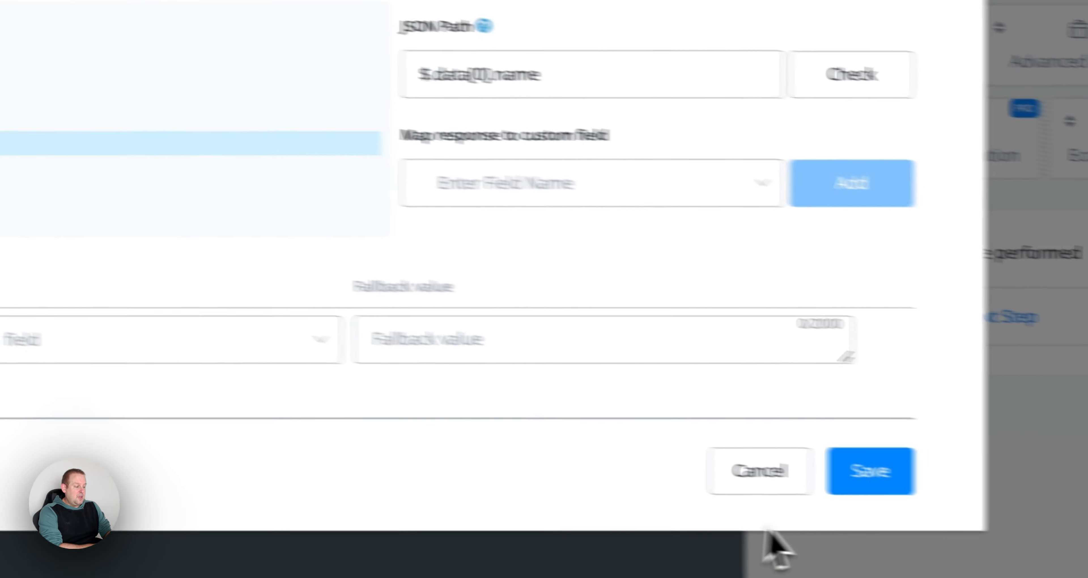
left_click(869, 469)
- Run the Get Shopping Cart test request, read through the returned cart and its cart items, and cancel the dialog
left_click(374, 154)
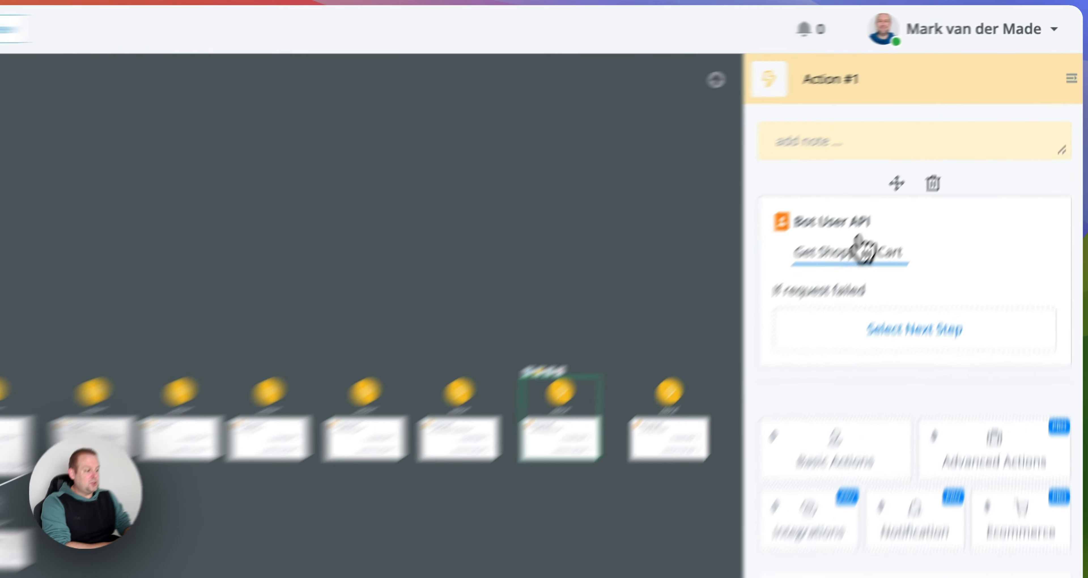
left_click(925, 170)
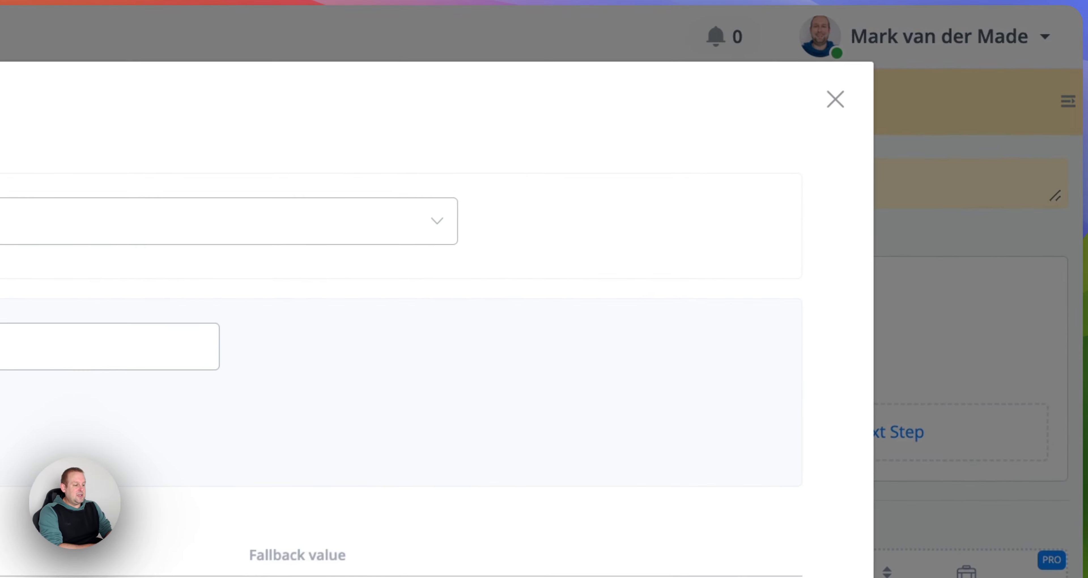
left_click(456, 395)
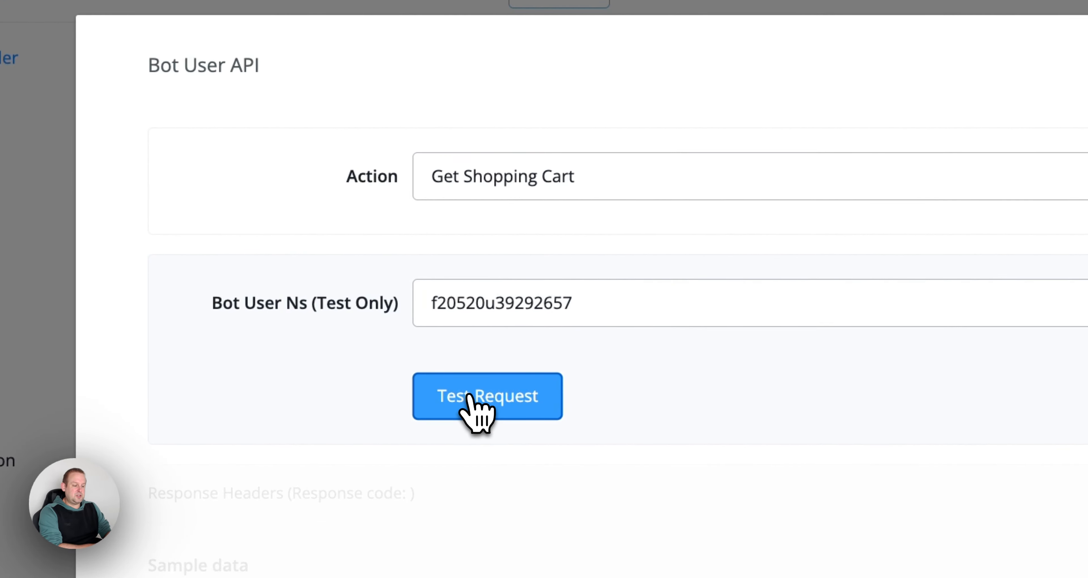
scroll(506, 380, "down", 2)
scroll(505, 380, "up", 4)
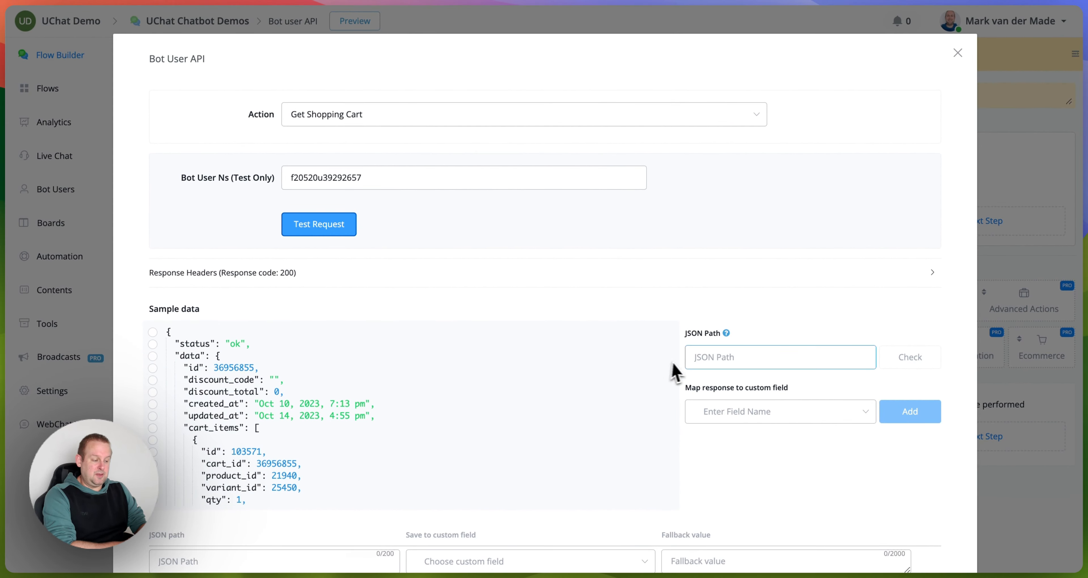
scroll(675, 371, "down", 3)
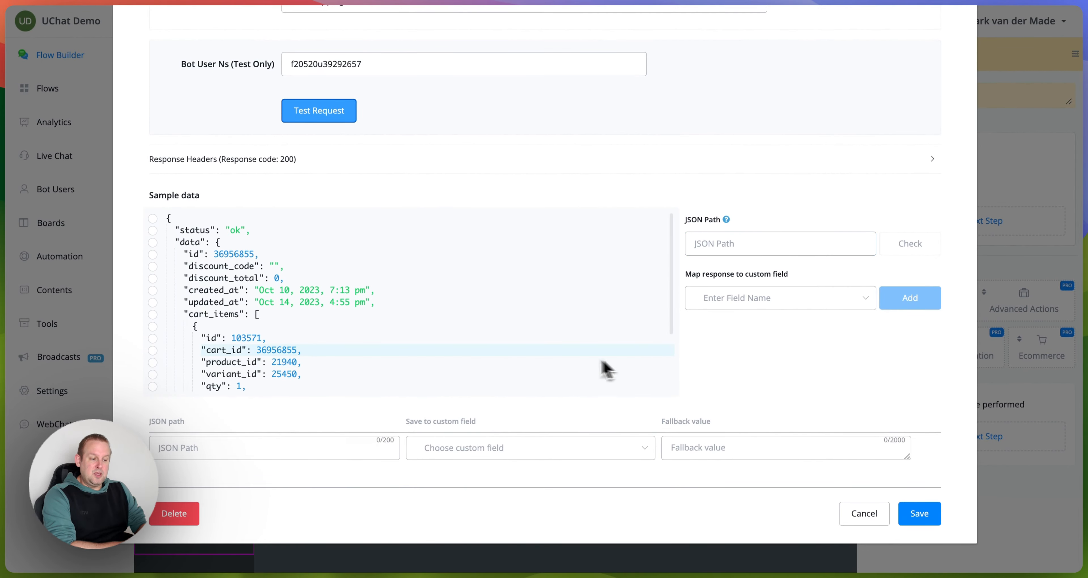
scroll(592, 367, "down", 3)
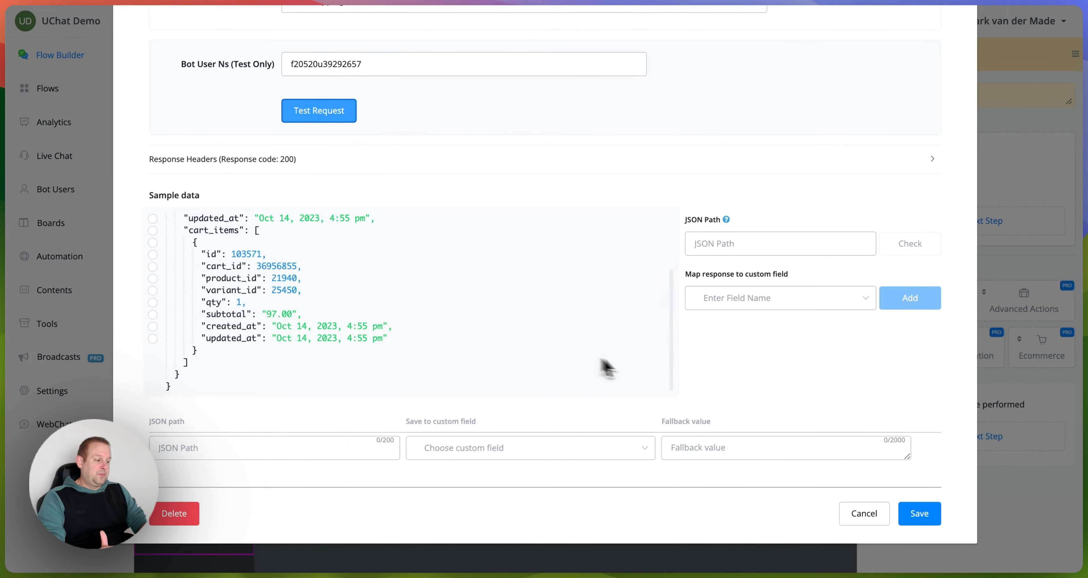
left_click(864, 513)
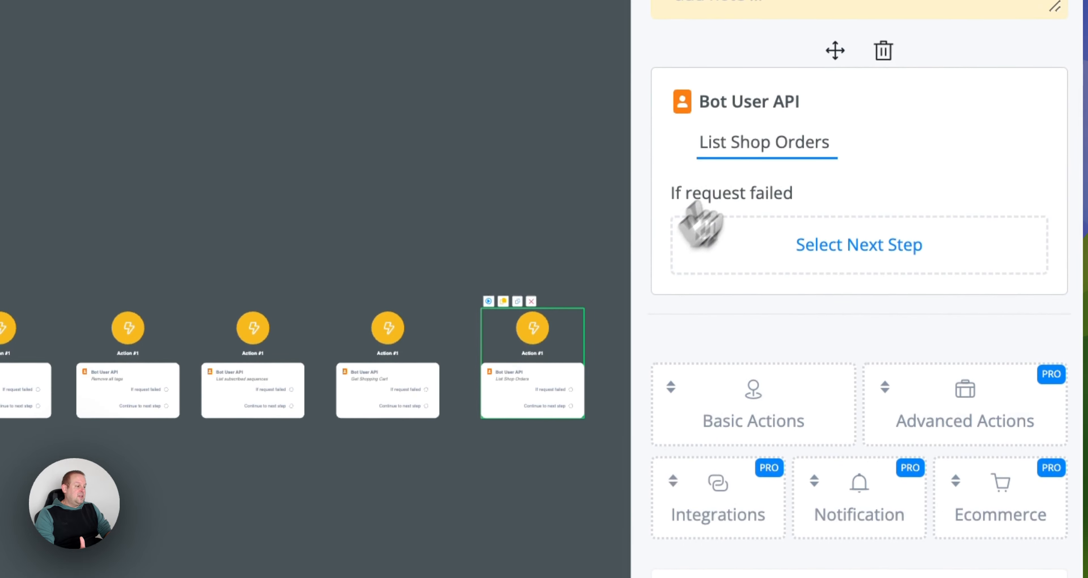
- Run the List Shop Orders test request with a limit of 10 and read through the returned order fields
left_click(761, 121)
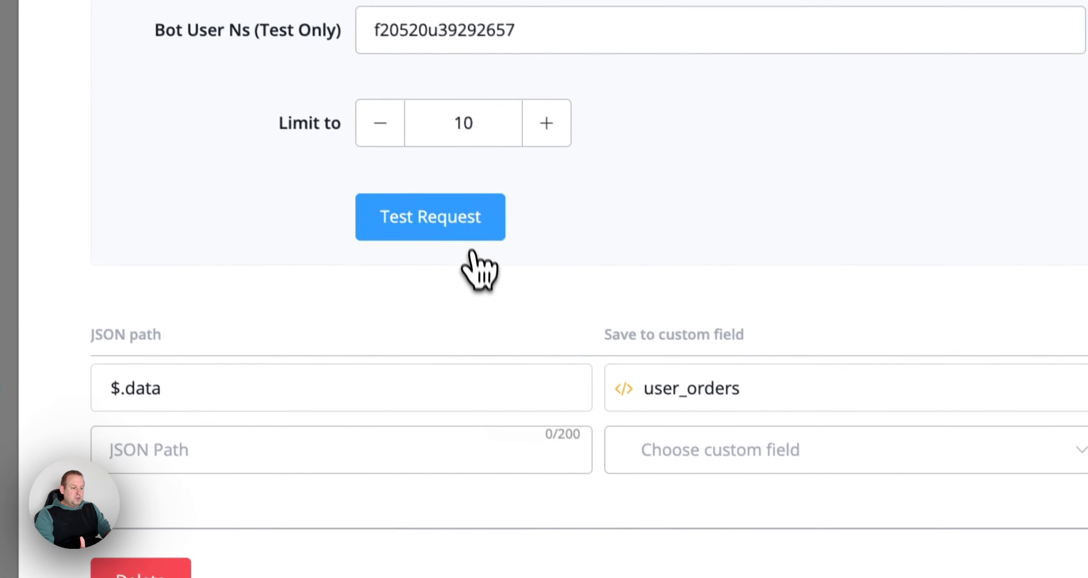
left_click(516, 401)
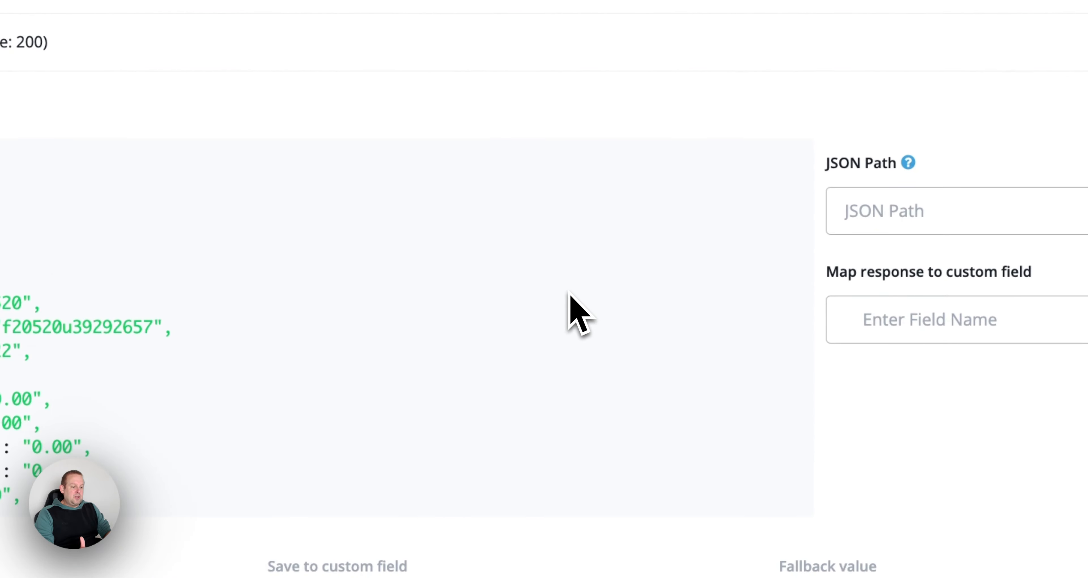
scroll(558, 276, "down", 3)
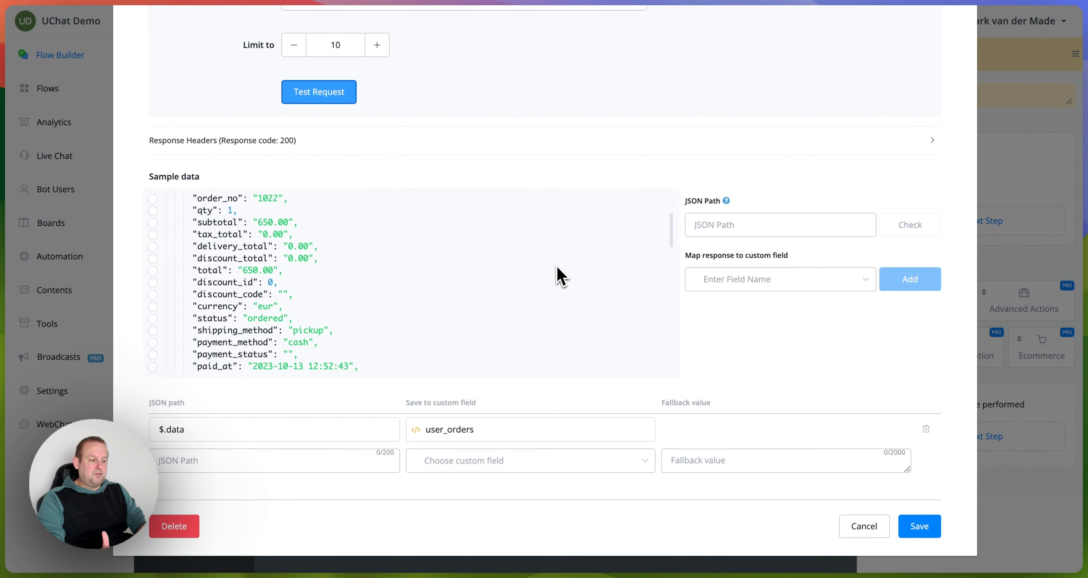
scroll(558, 277, "down", 3)
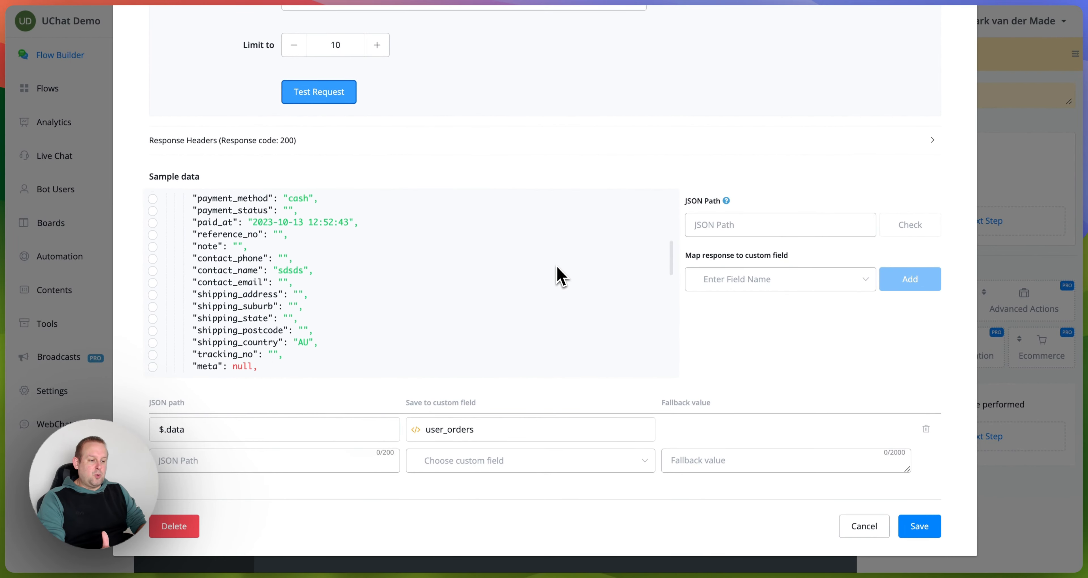
scroll(201, 243, "up", 8)
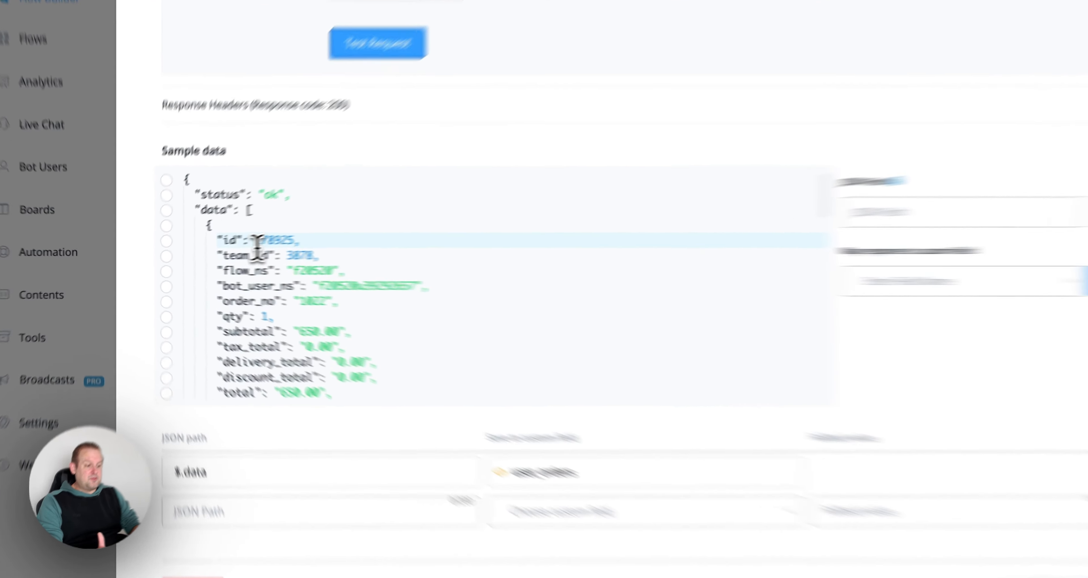
- Compare the id entries of the first two shop orders in the response, then close the settings and deselect the action node
left_click(257, 240)
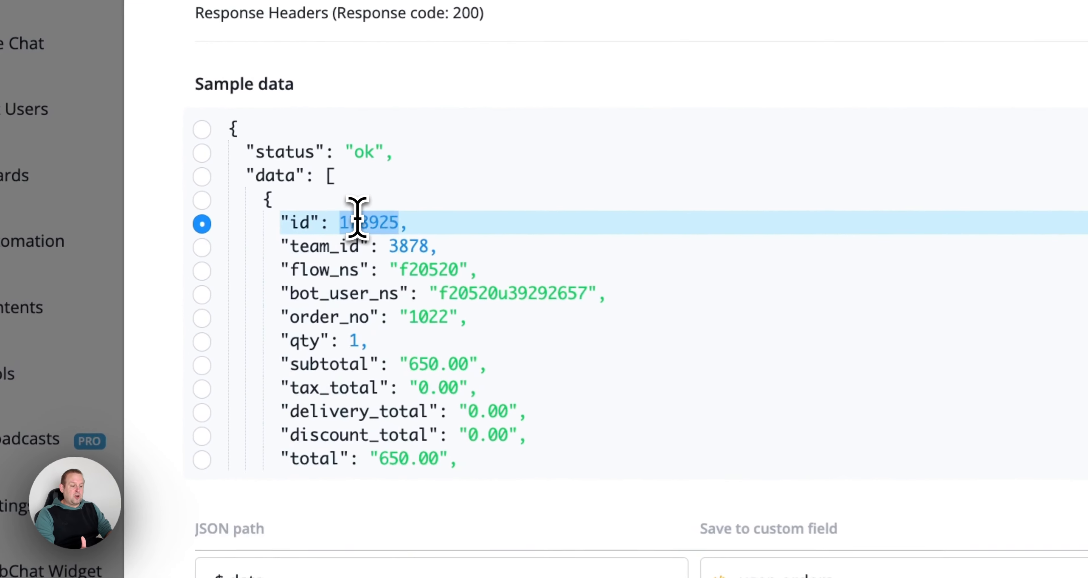
scroll(460, 255, "down", 10)
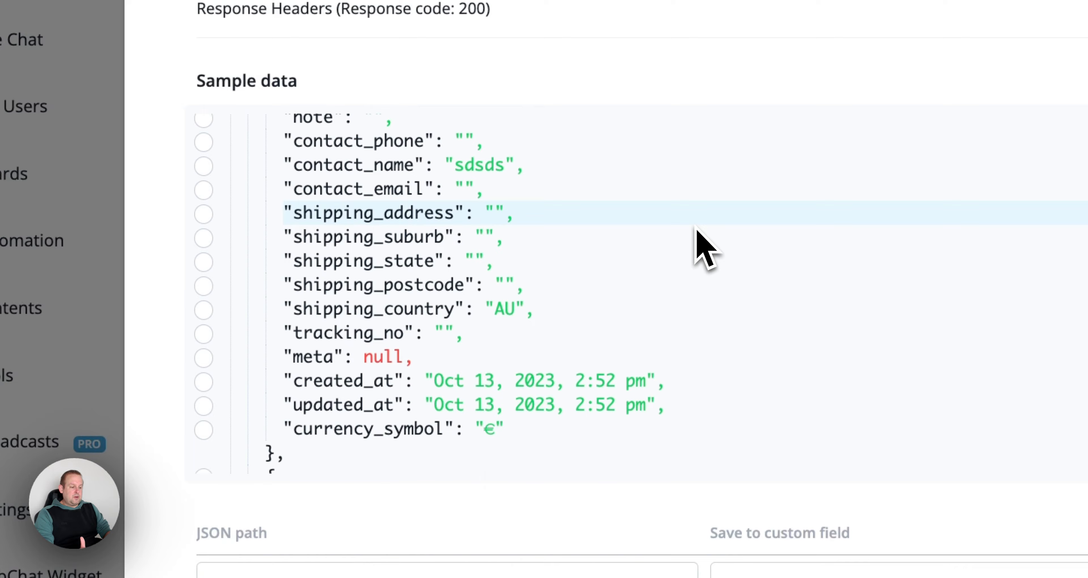
scroll(705, 249, "up", 10)
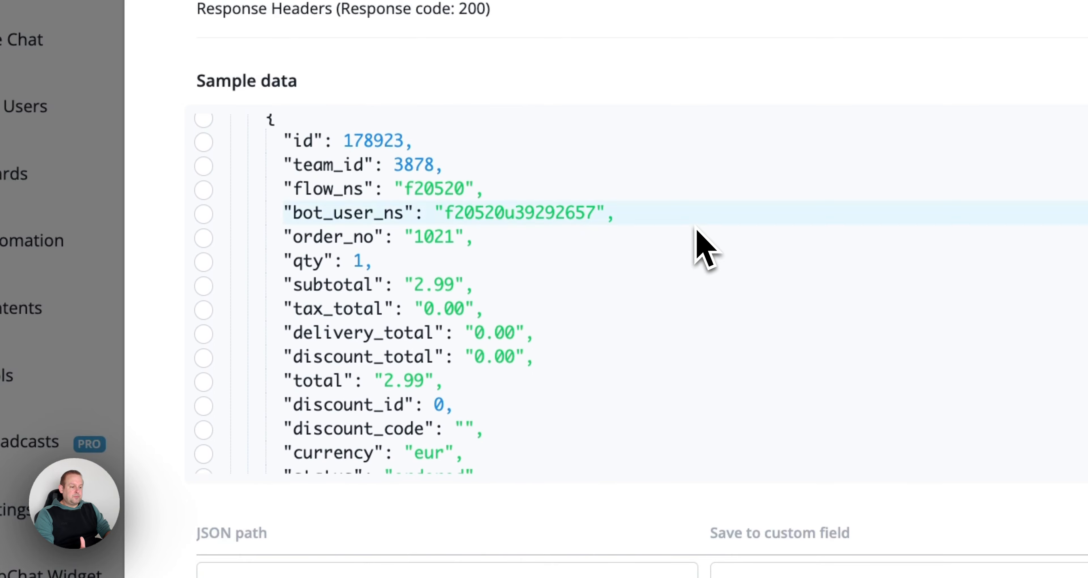
left_click(395, 144)
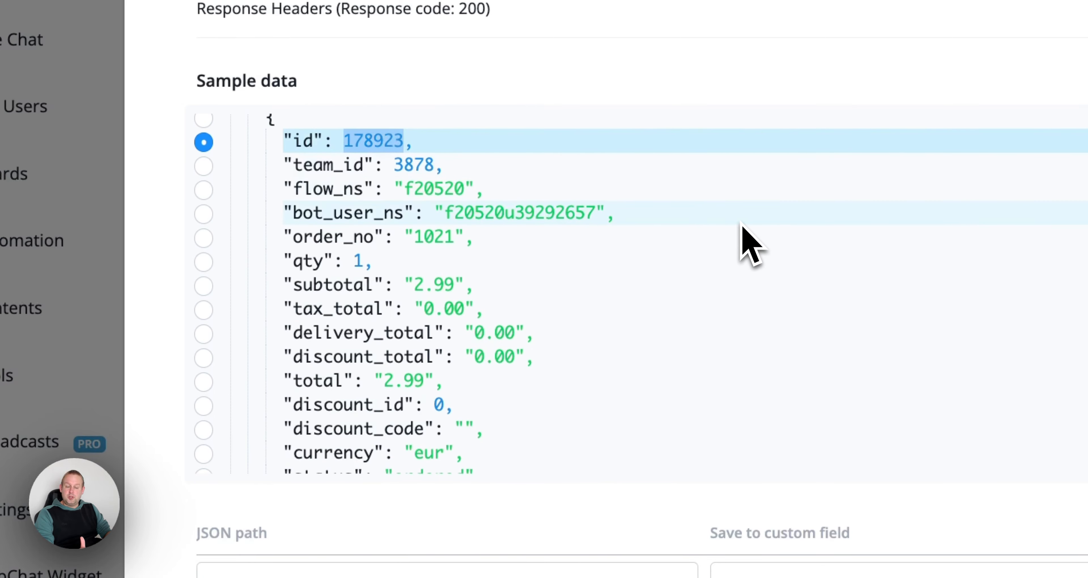
scroll(306, 333, "up", 8)
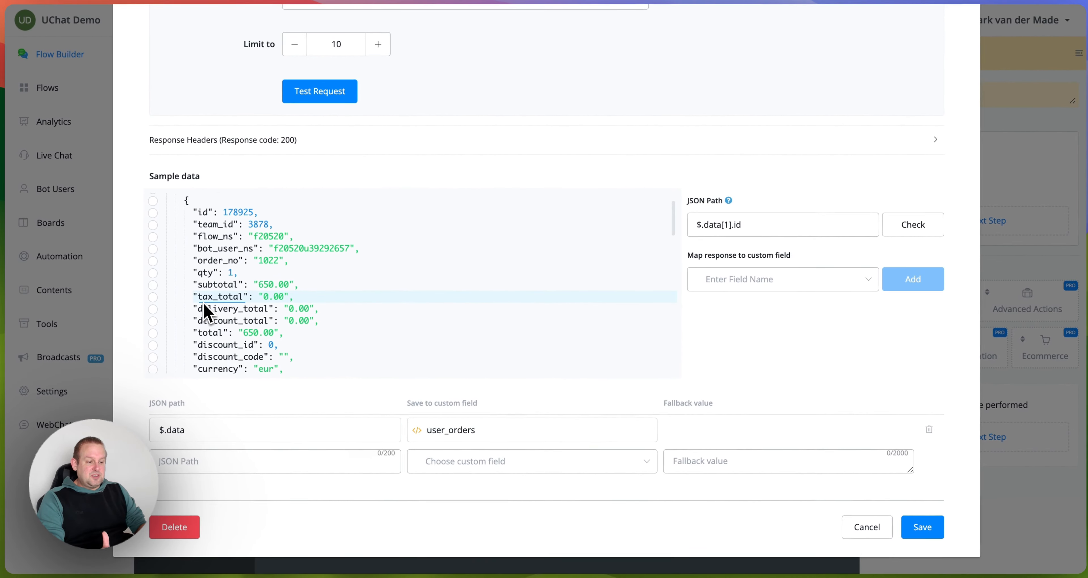
scroll(206, 313, "up", 2)
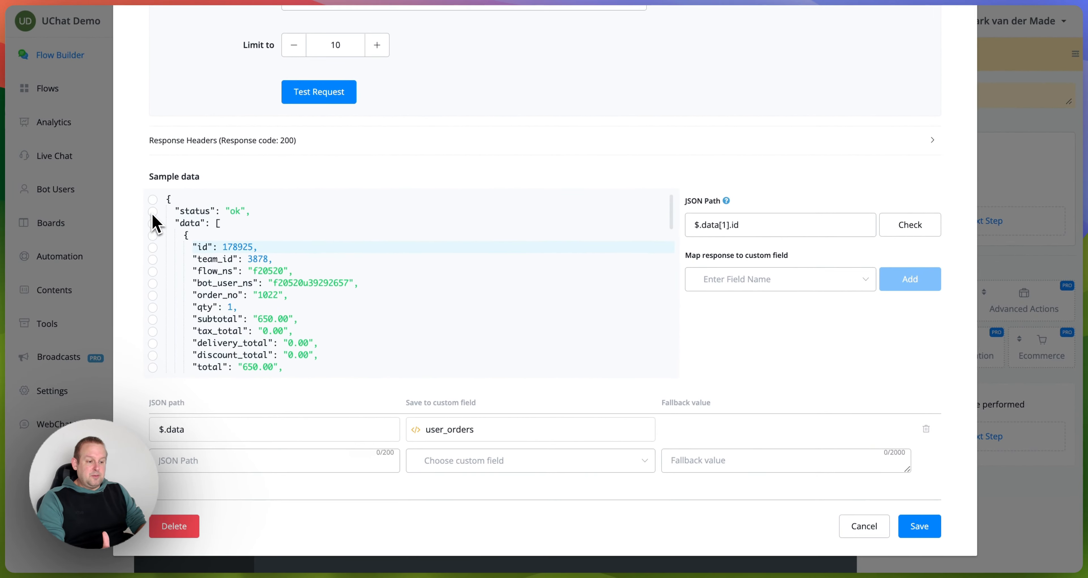
left_click(153, 200)
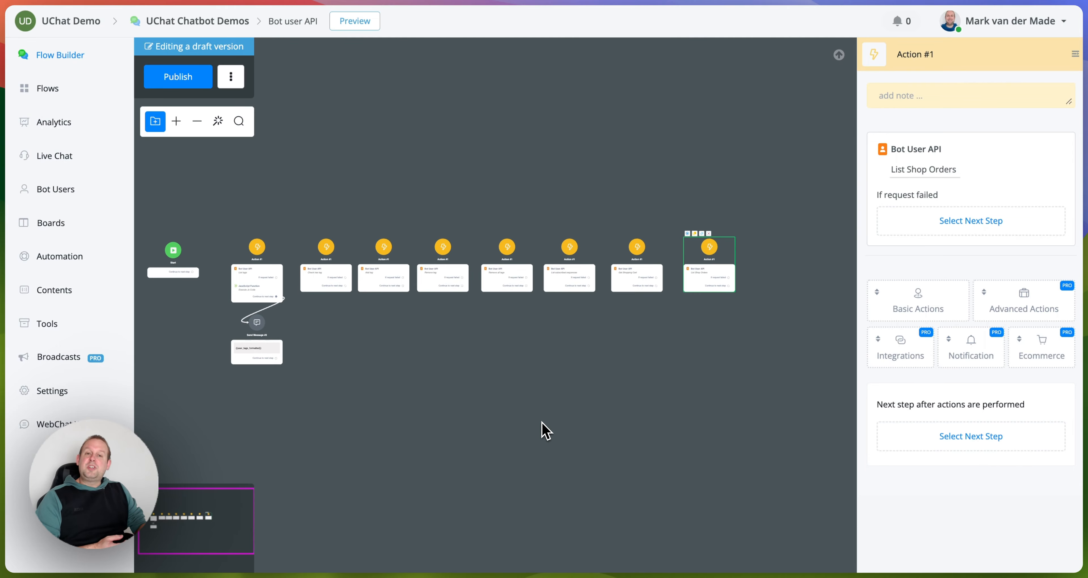
left_click(543, 432)
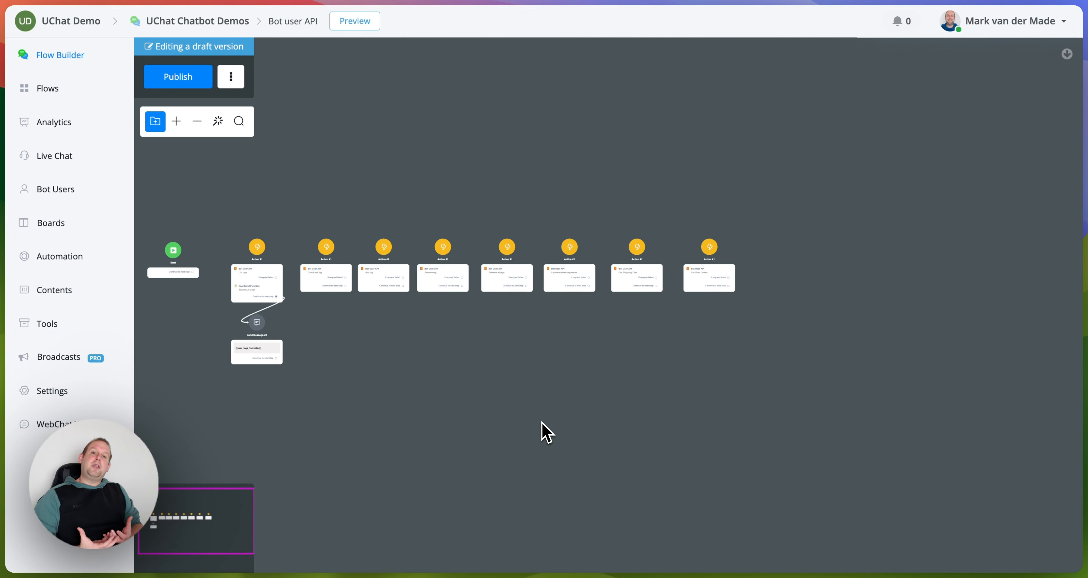